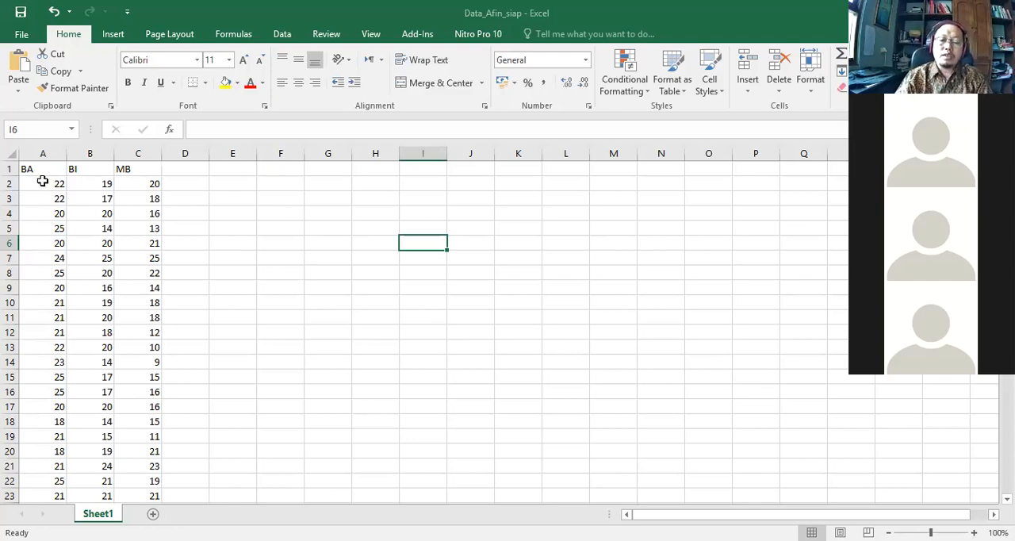
Copy the BA, BI and MB values in A2:C203, leaving out the header row.
click(42, 182)
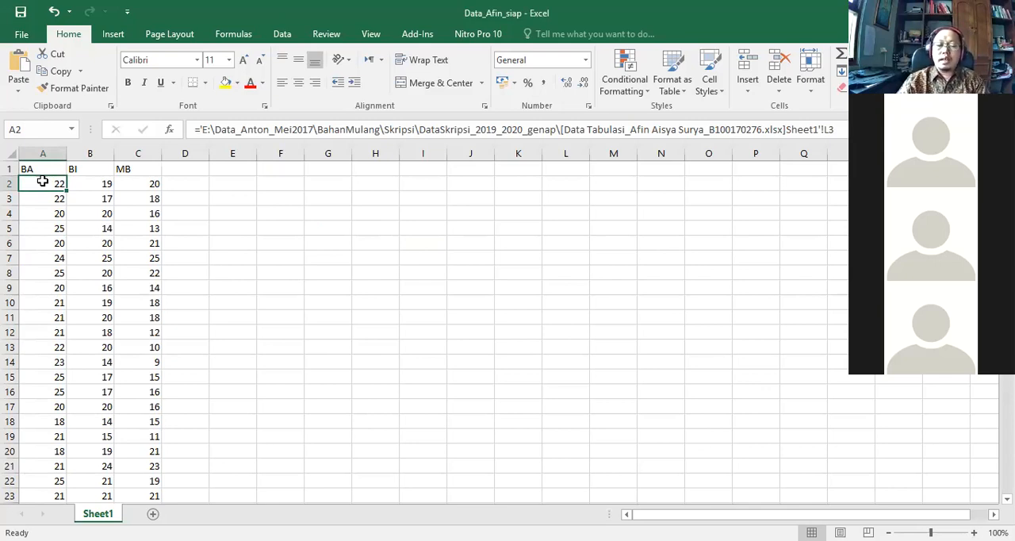
click(45, 202)
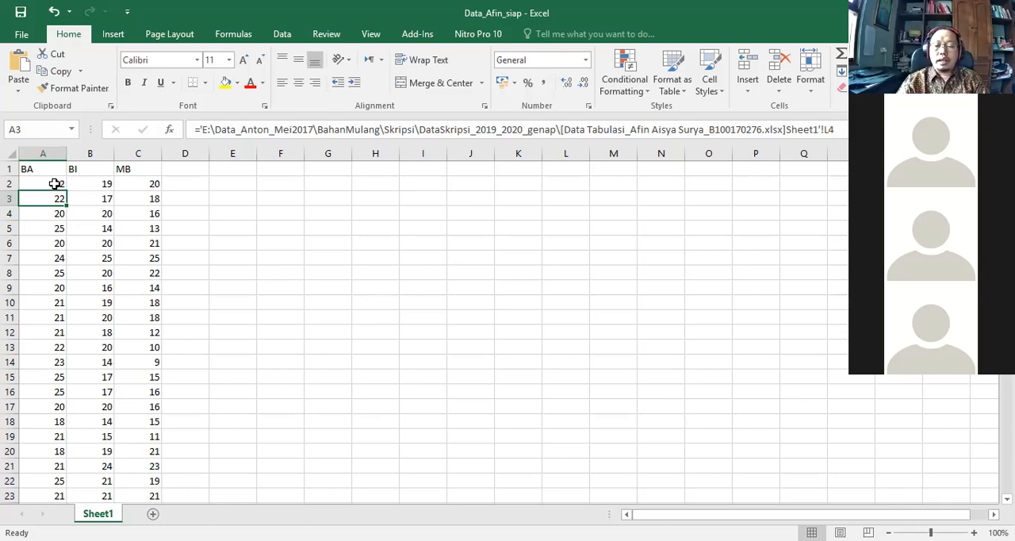
click(55, 184)
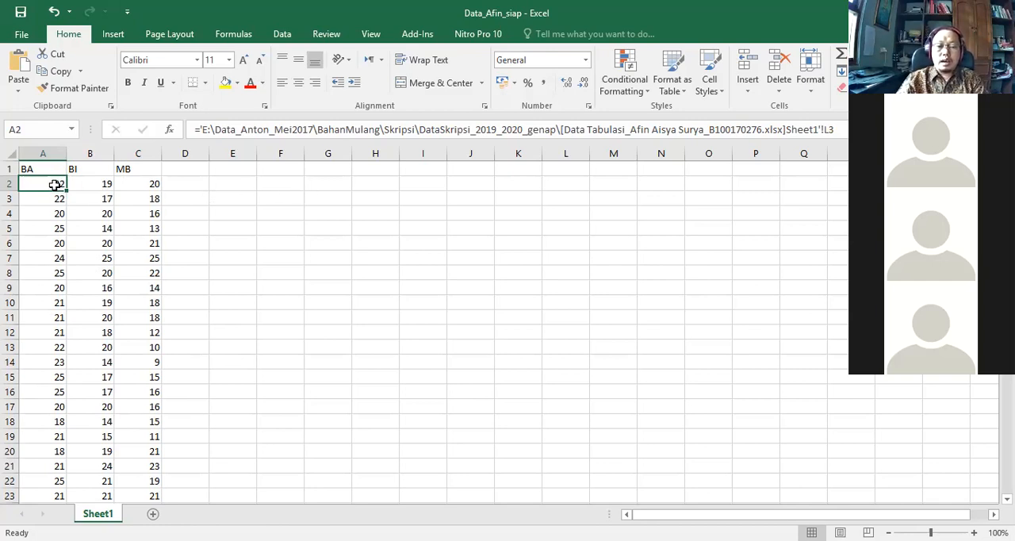
key(shift+Down)
key(shift+Down)
key(shift+Down)
key(shift+Down)
key(shift+Down)
key(shift+Down)
key(shift+Down)
key(shift+Down)
key(Up)
key(Down)
key(shift+Right)
key(shift+Right)
key(shift+Down)
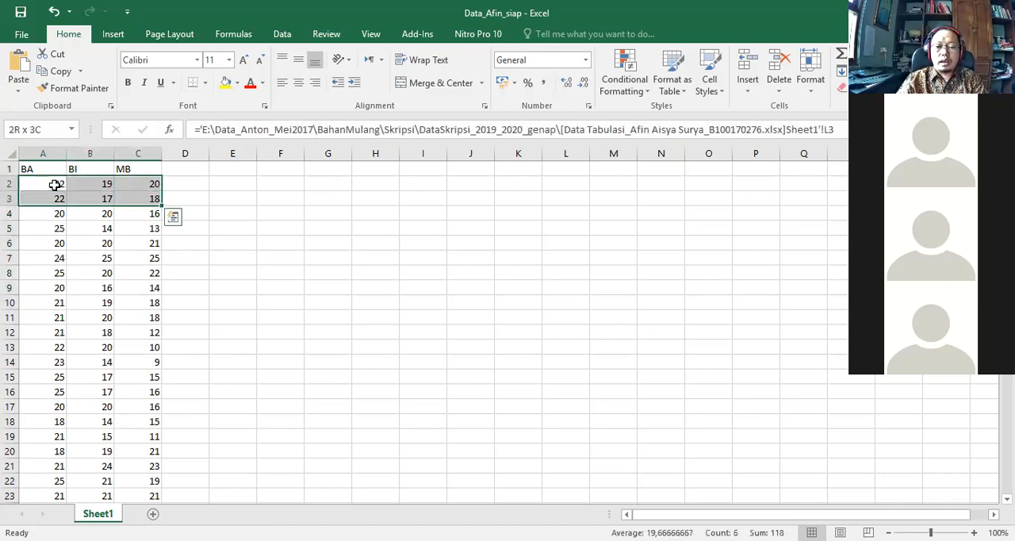
key(shift+Down)
key(shift+Down)
key(shift+Down)
key(shift+Down)
key(shift+Down)
key(shift+Down)
key(shift+Down)
key(shift+Down)
key(shift+Down)
key(shift+Down)
key(shift+Down)
key(shift+Down)
key(shift+Down)
key(shift+Down)
key(shift+Down)
key(shift+Down)
key(shift+Down)
key(shift+Down)
key(shift+Down)
key(shift+Down)
key(shift+Down)
key(shift+Down)
key(shift+Down)
key(shift+Down)
key(shift+Down)
key(shift+Down)
key(shift+Down)
key(shift+Down)
key(shift+Down)
key(shift+Down)
key(shift+Down)
key(shift+Down)
key(shift+Down)
key(shift+Down)
key(shift+Down)
key(shift+Down)
key(shift+Down)
key(shift+Down)
key(shift+Down)
key(shift+Down)
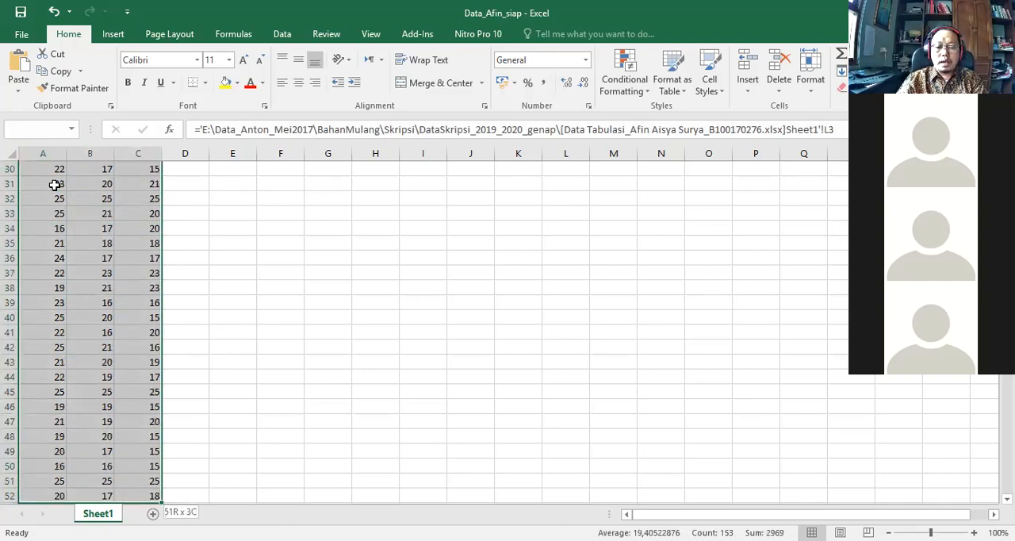
key(shift+Down)
key(shift+Down)
key(shift+Down)
key(shift+Down)
key(shift+Down)
key(shift+Down)
key(shift+Down)
key(shift+Down)
key(shift+Down)
key(shift+Down)
key(shift+Down)
key(shift+Down)
key(shift+Down)
key(shift+Down)
key(shift+Down)
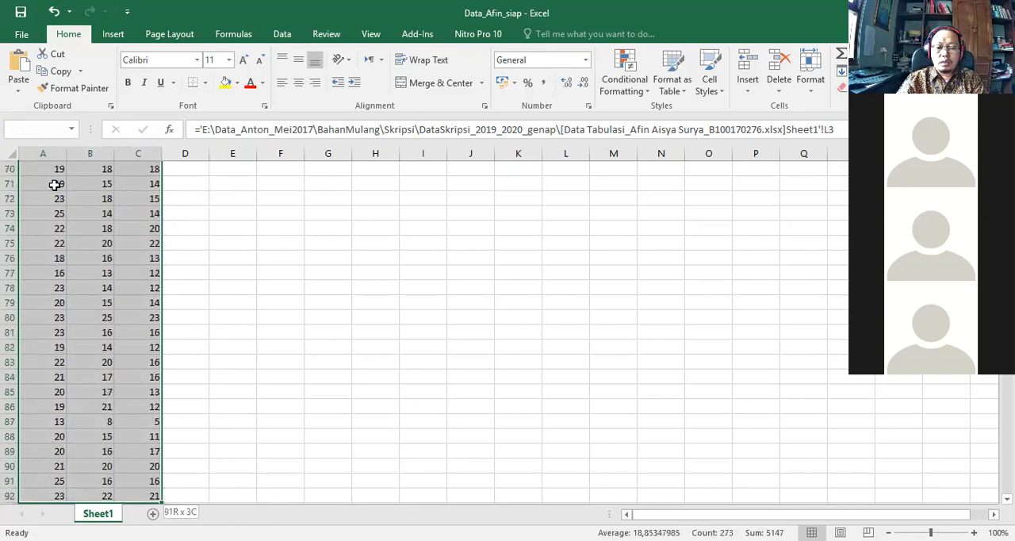
key(shift+Down)
key(shift+Down)
key(shift+Down)
key(shift+Down)
key(shift+Down)
key(shift+Down)
key(shift+Down)
key(shift+Down)
key(shift+Down)
key(shift+Down)
key(shift+Down)
key(shift+Down)
key(shift+Down)
key(shift+Down)
key(shift+Down)
key(shift+Down)
key(shift+Down)
key(shift+Down)
key(shift+Down)
key(shift+Down)
key(shift+Down)
key(shift+Down)
key(shift+Down)
key(shift+Down)
key(shift+Down)
key(shift+Down)
key(shift+Down)
key(shift+Down)
key(shift+Down)
key(shift+Down)
key(shift+Down)
key(shift+Down)
key(shift+Down)
key(shift+Down)
key(shift+Down)
key(shift+Down)
key(shift+Down)
key(shift+Down)
key(shift+Down)
key(shift+Down)
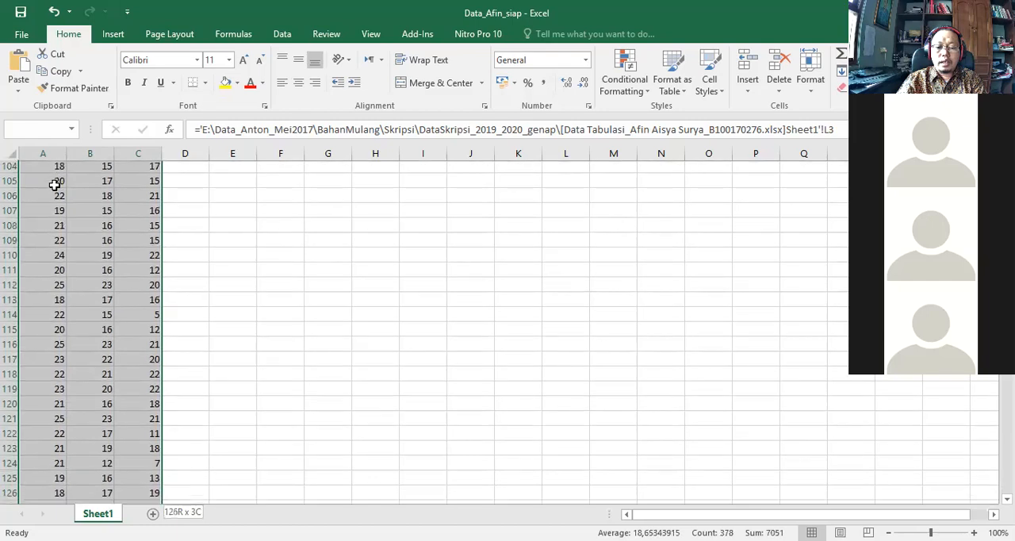
key(shift+Down)
key(shift+Down)
key(shift+Down)
key(shift+Down)
key(shift+Down)
key(shift+Down)
key(shift+Down)
key(shift+Down)
key(shift+Down)
key(shift+Down)
key(shift+Down)
key(shift+Down)
key(shift+Down)
key(shift+Down)
key(shift+Down)
key(shift+Down)
key(shift+Down)
key(shift+Down)
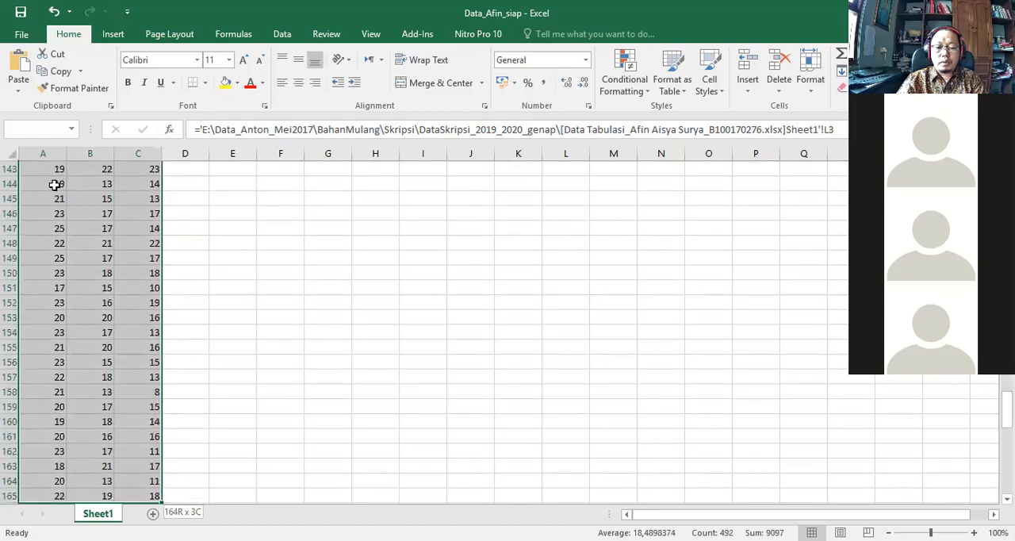
key(shift+Down)
key(shift+Down)
key(shift+Down)
key(shift+Down)
key(shift+Down)
key(shift+Down)
key(shift+Down)
key(shift+Down)
key(shift+Down)
key(shift+Down)
key(shift+Down)
key(shift+Down)
key(shift+Down)
key(shift+Down)
key(shift+Down)
key(shift+Down)
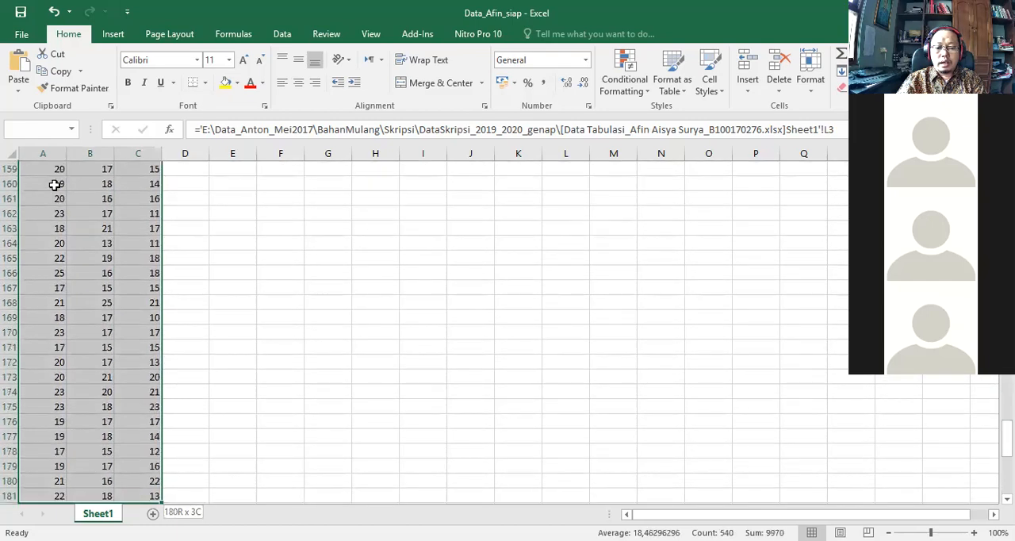
key(shift+Down)
key(shift+Down)
key(shift+Down)
key(shift+Down)
key(shift+Down)
key(shift+Down)
key(shift+Down)
key(shift+Down)
key(shift+Down)
key(shift+Down)
key(shift+Down)
key(shift+Down)
key(shift+Down)
key(shift+Down)
key(shift+Down)
key(shift+Down)
key(shift+Down)
key(shift+Down)
key(shift+Down)
key(shift+Down)
key(shift+Down)
key(shift+Down)
key(shift+Down)
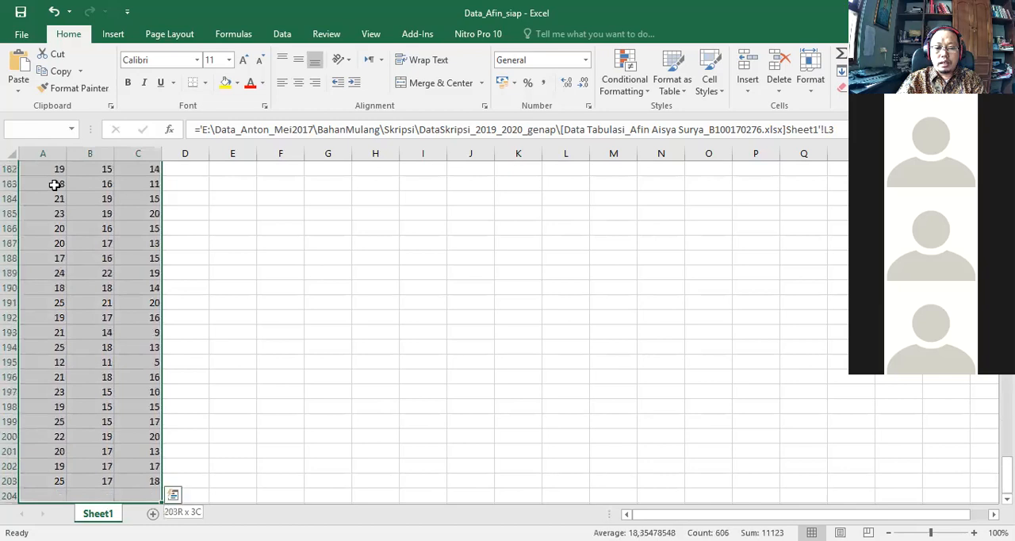
key(shift+Up)
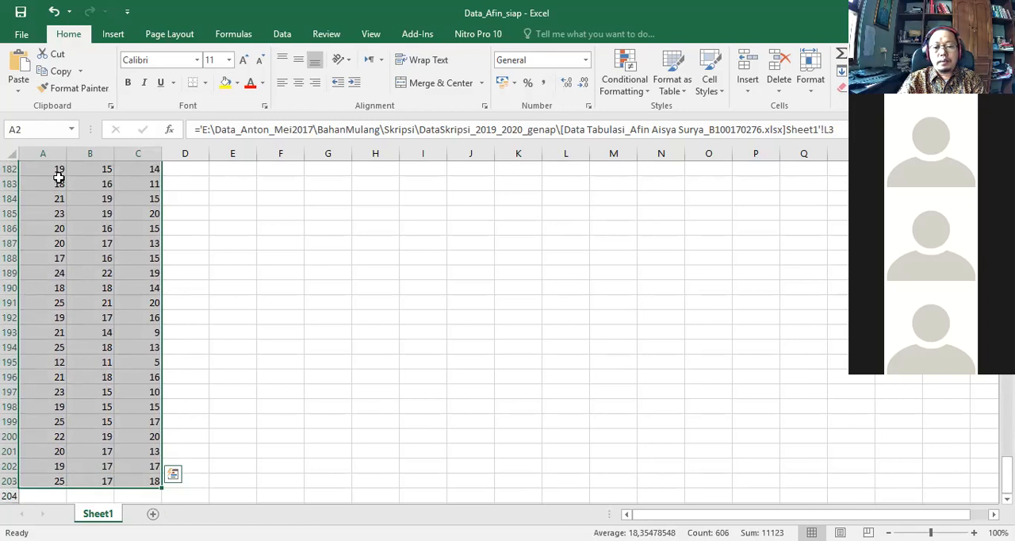
right_click(75, 197)
click(75, 198)
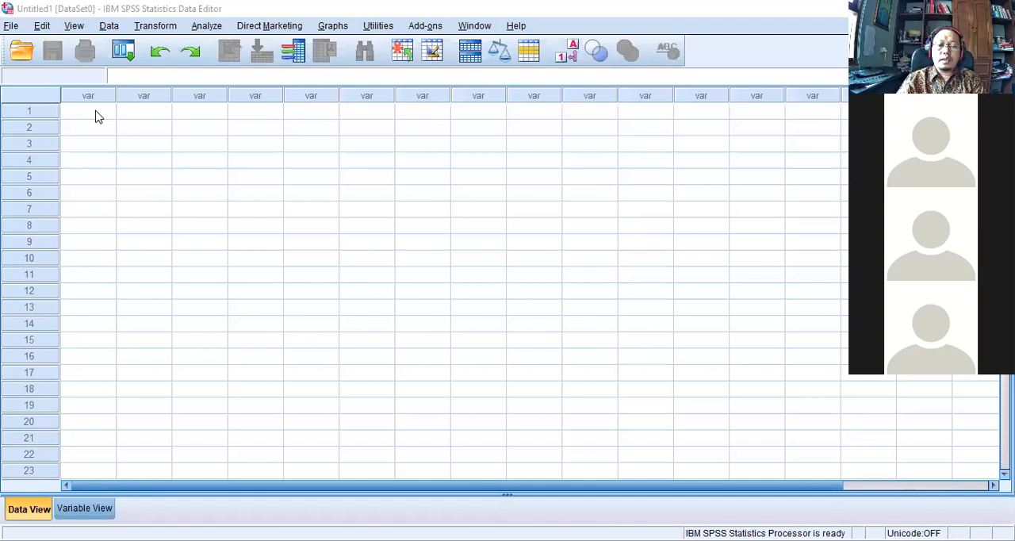
Switch to the empty SPSS Data Editor and paste the copied values starting at row 1 of the first column.
click(95, 116)
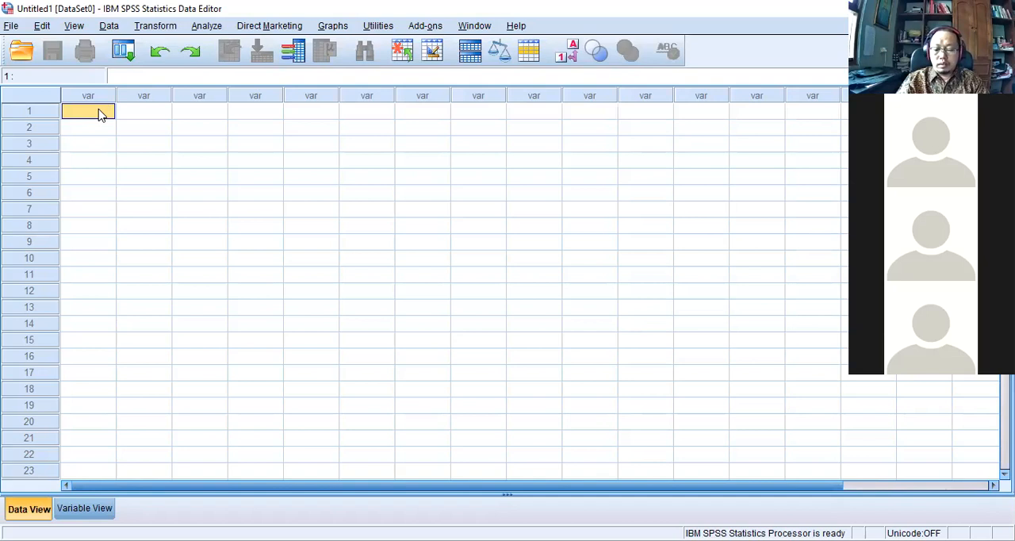
right_click(101, 115)
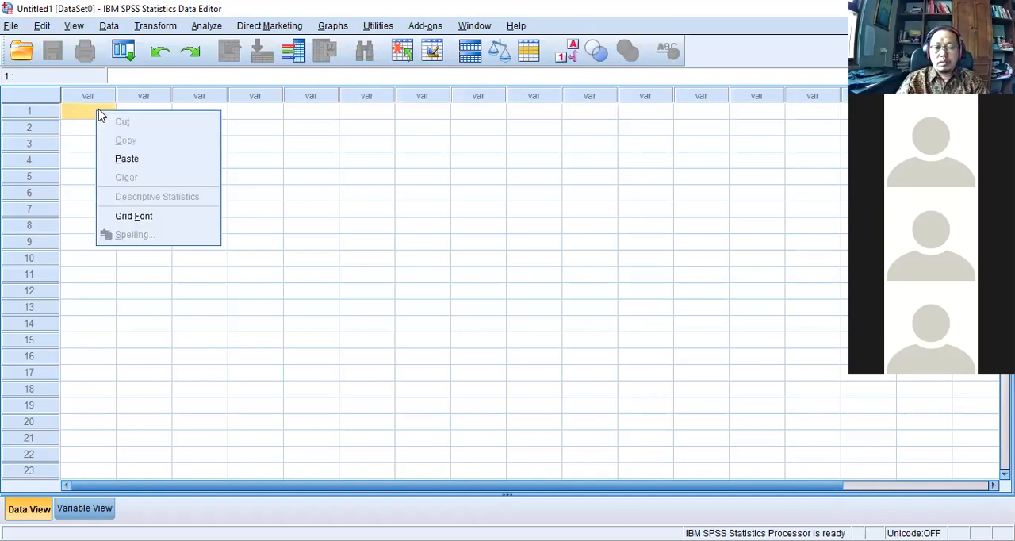
click(123, 162)
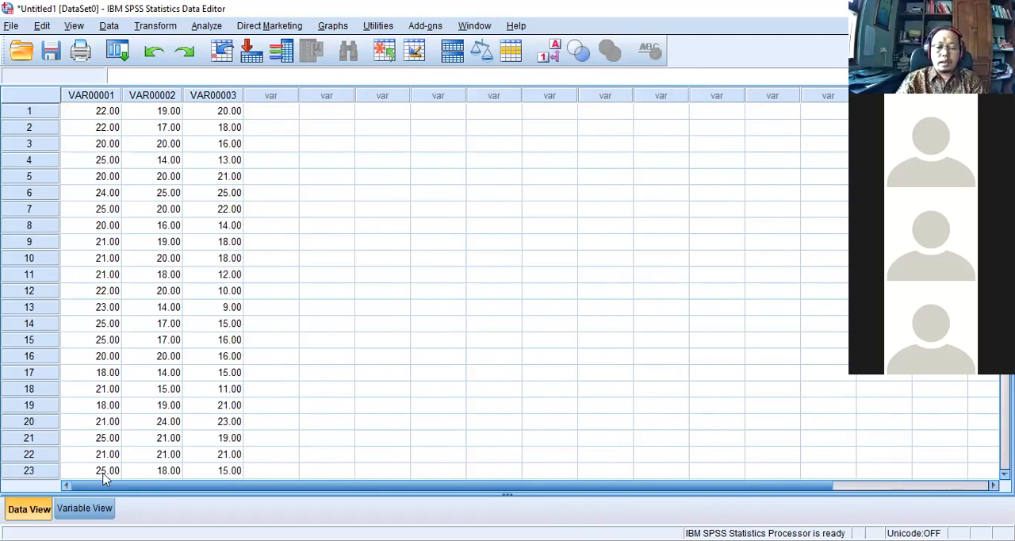
Rename the three variables ba, bi and mb, and return to the data grid.
click(85, 508)
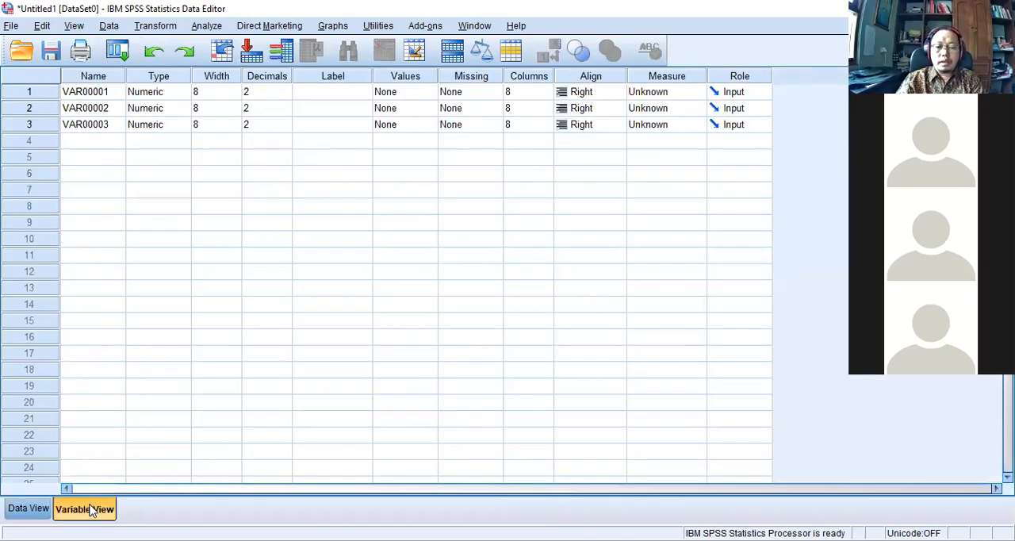
click(100, 91)
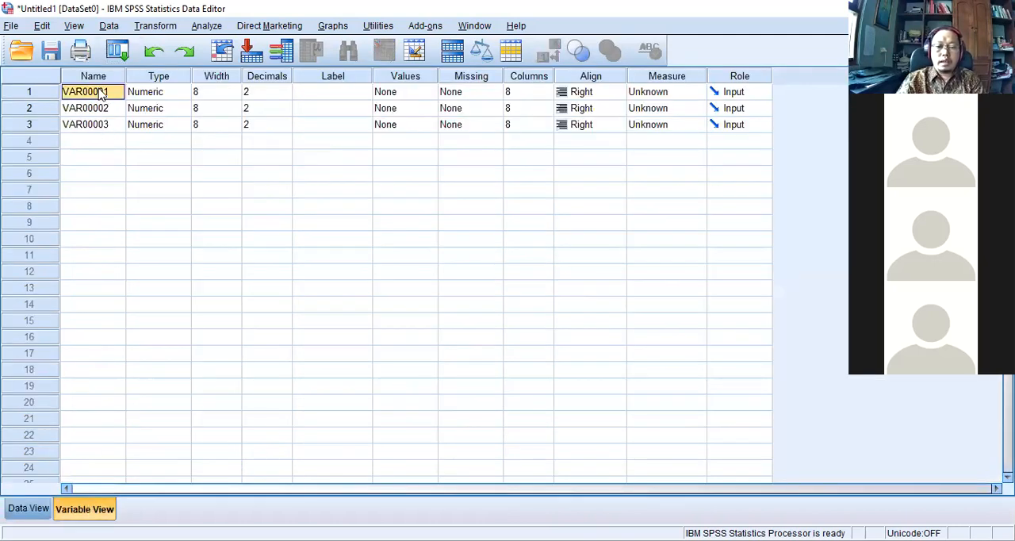
text(ba)
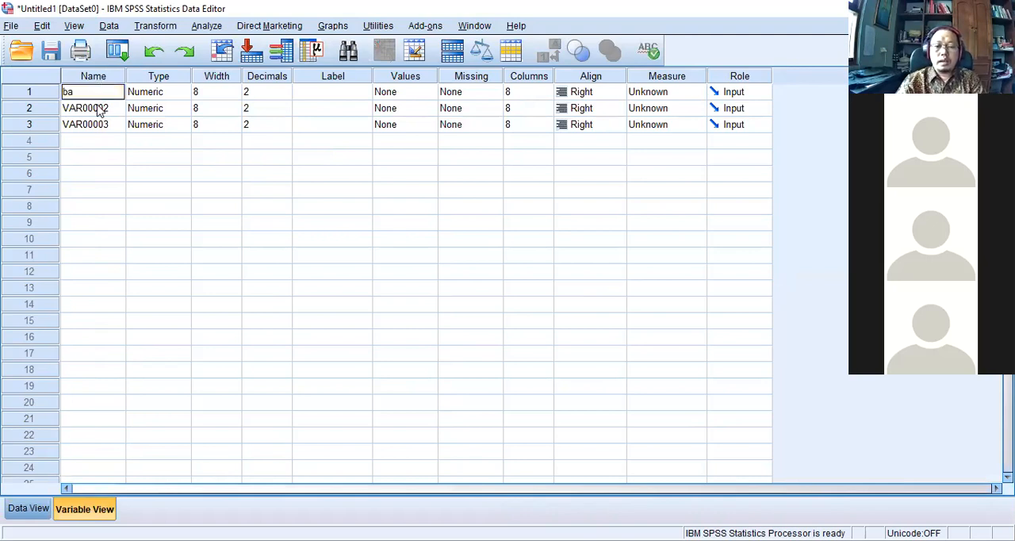
click(99, 108)
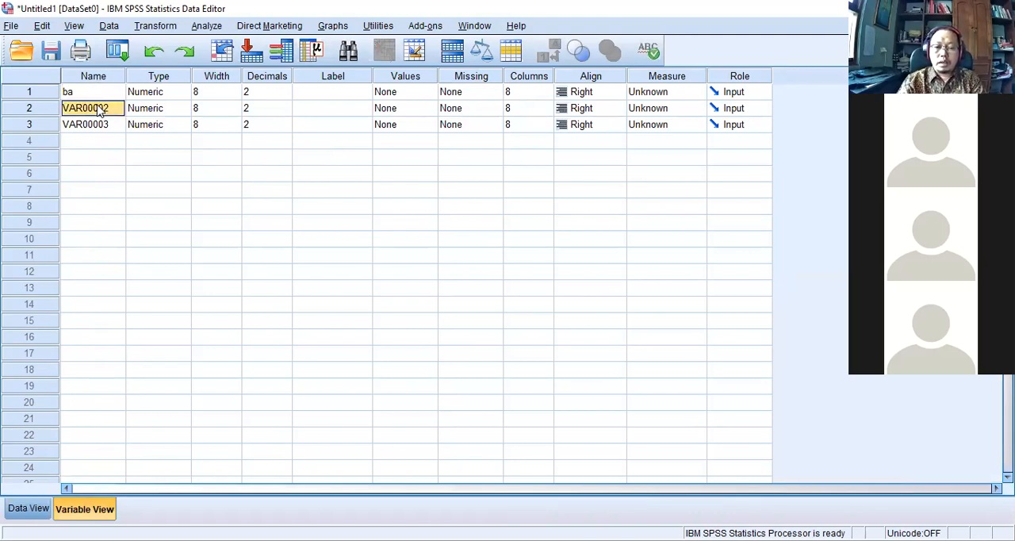
text(b)
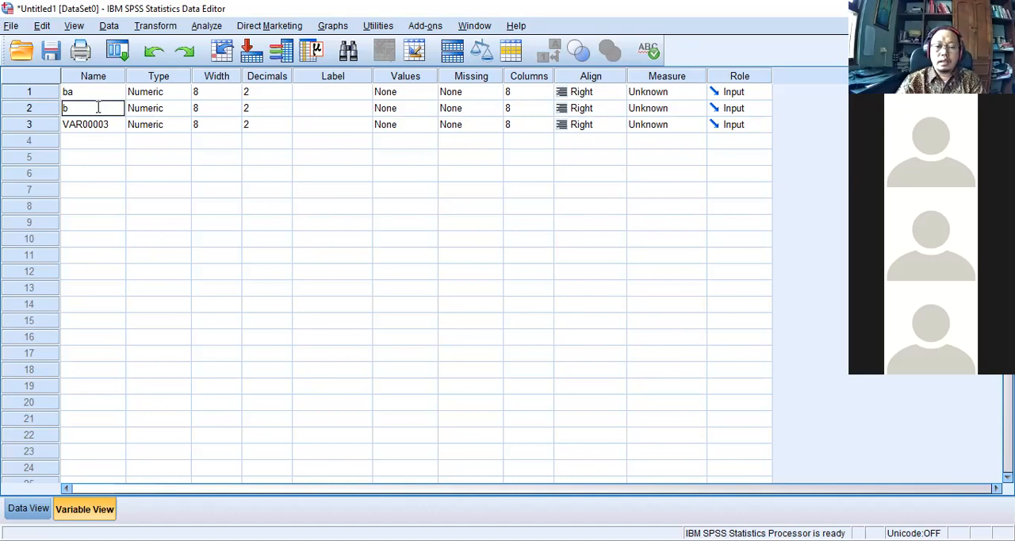
text(i)
click(100, 126)
text(mb)
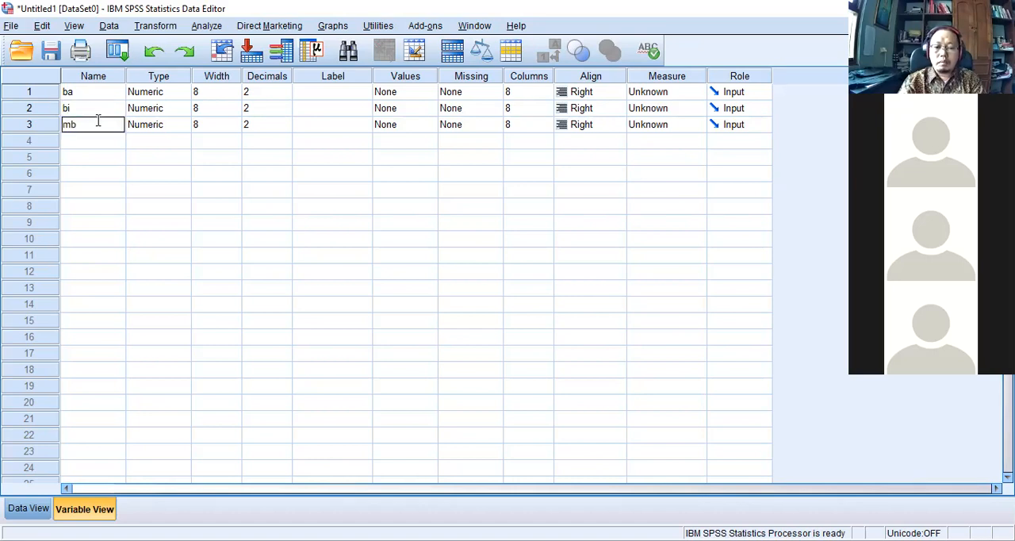
click(31, 510)
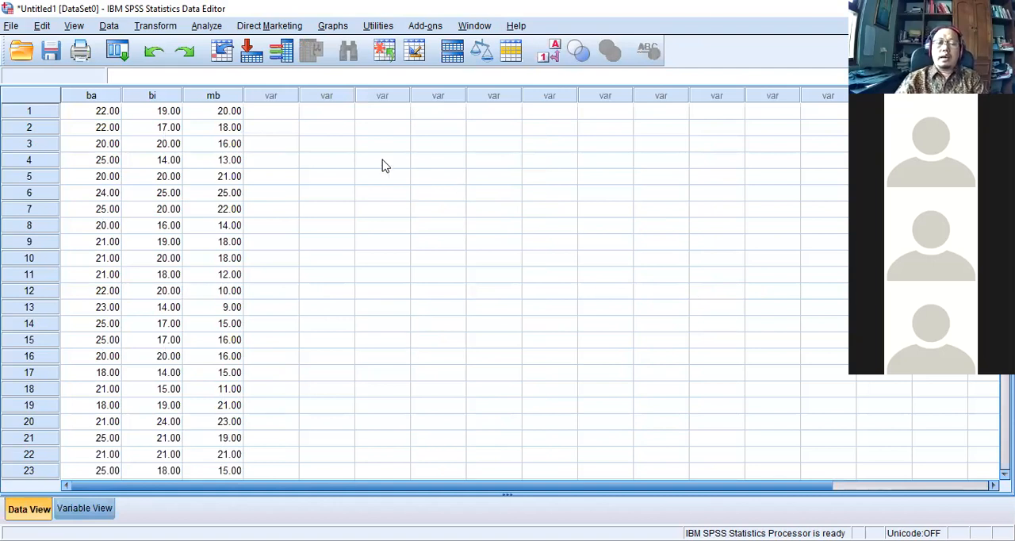
Start saving the dataset as a new SPSS Statistics file named DataAfinJadi.
click(9, 26)
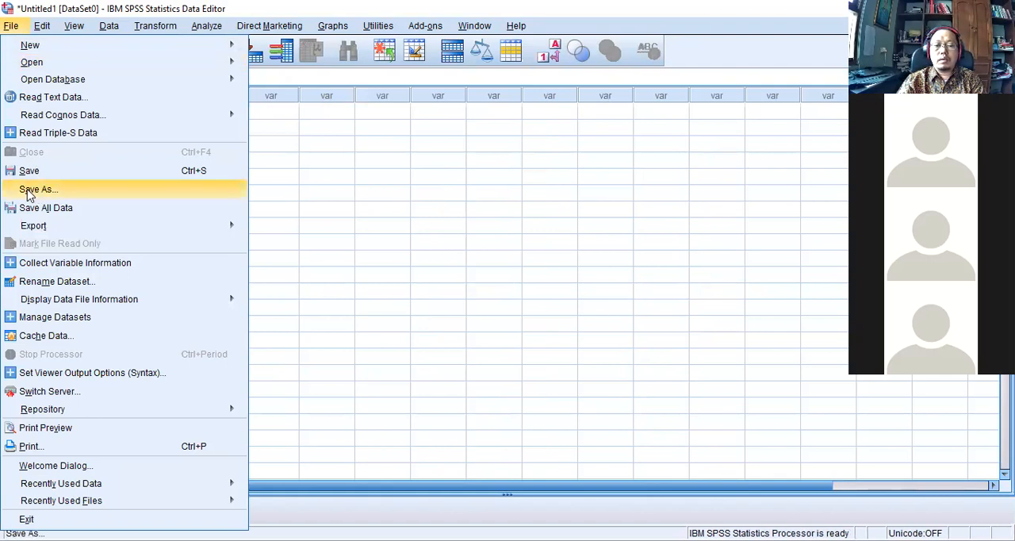
click(151, 189)
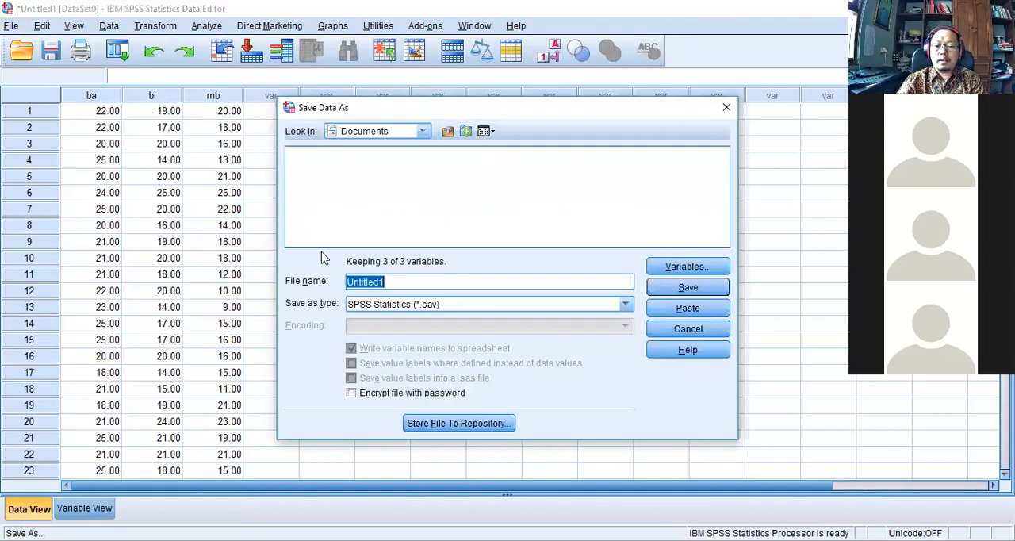
click(404, 281)
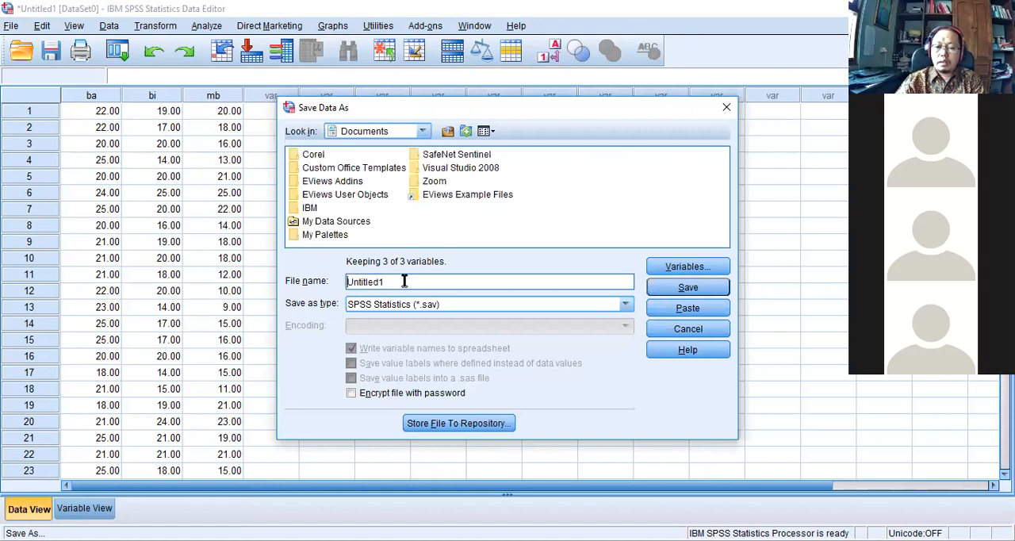
double_click(404, 280)
text(DataA)
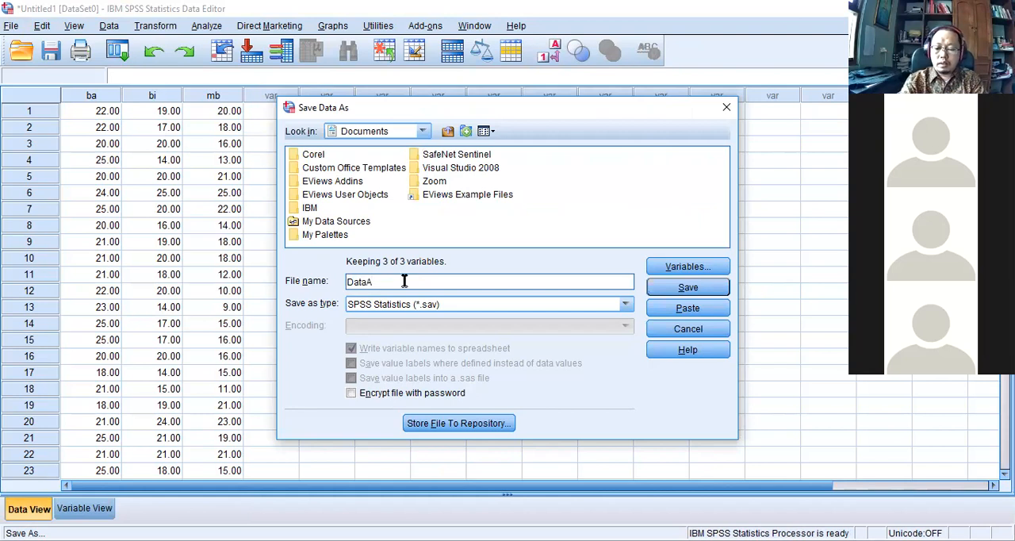
text(finJadi)
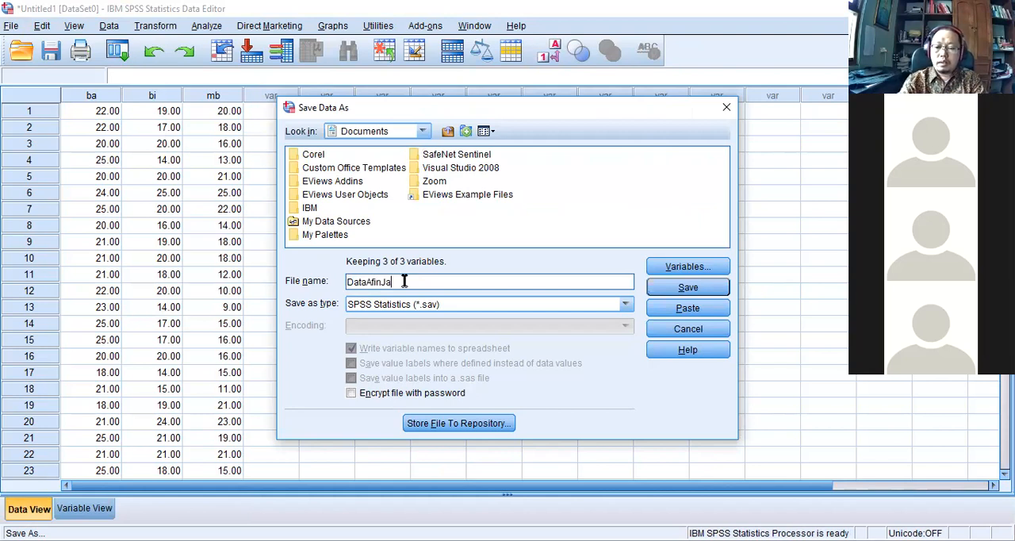
Browse to the BahanMulang folder on Local Disk (E:) as the save location for DataAfinJadi.
click(422, 131)
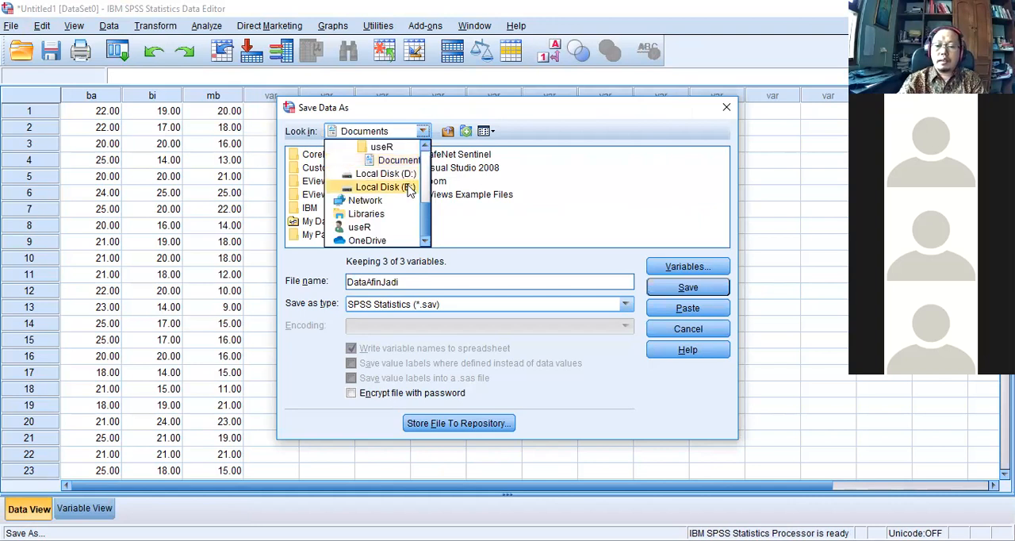
click(408, 187)
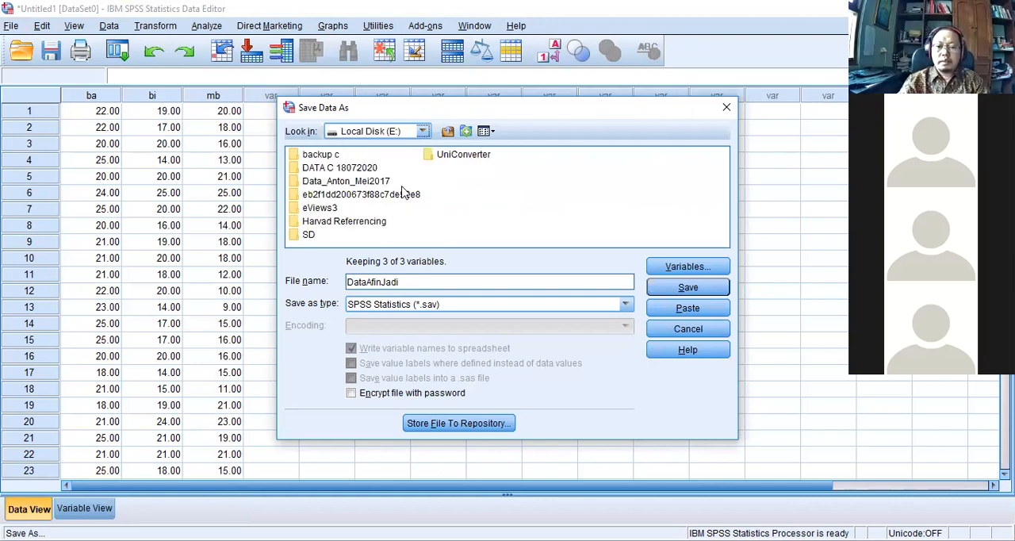
click(352, 181)
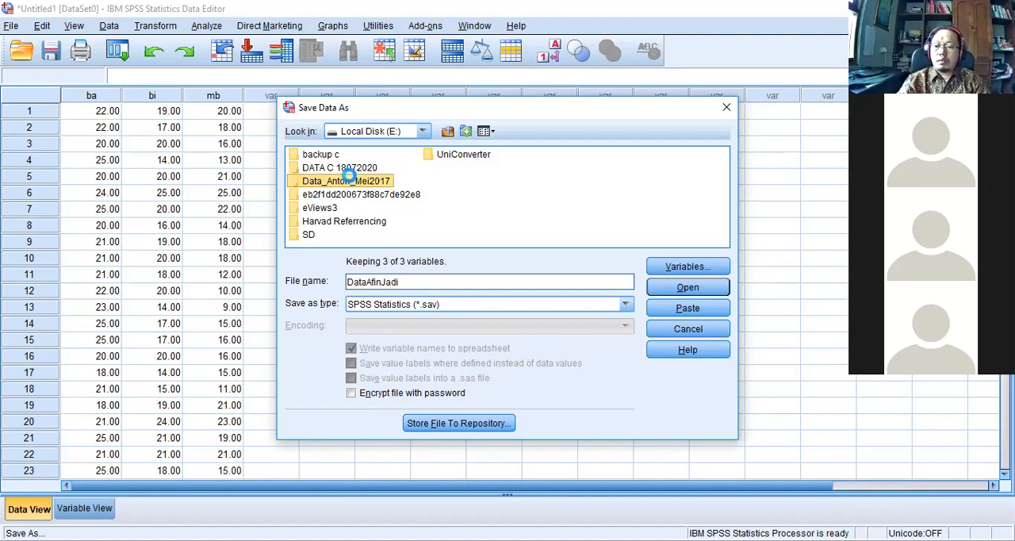
double_click(351, 181)
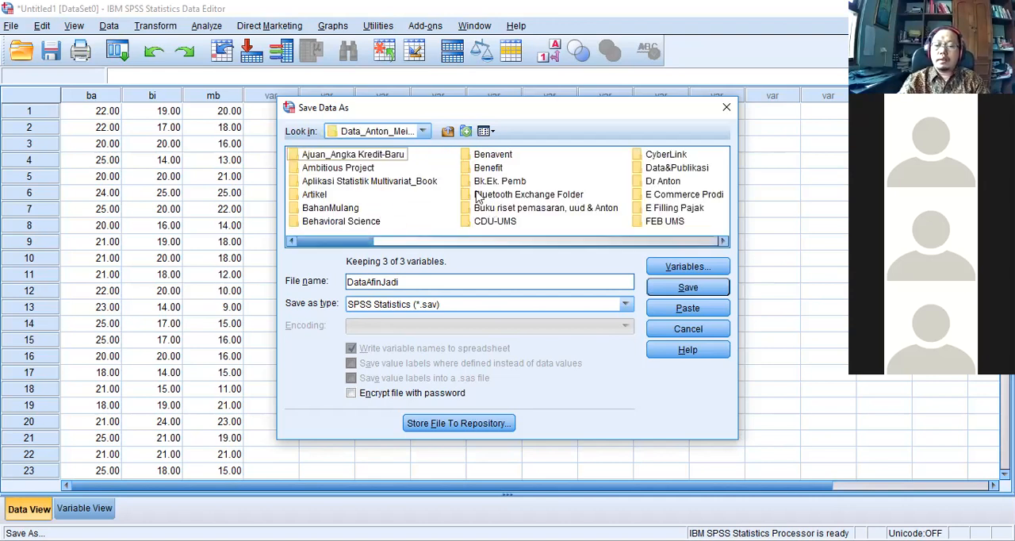
click(356, 209)
double_click(355, 209)
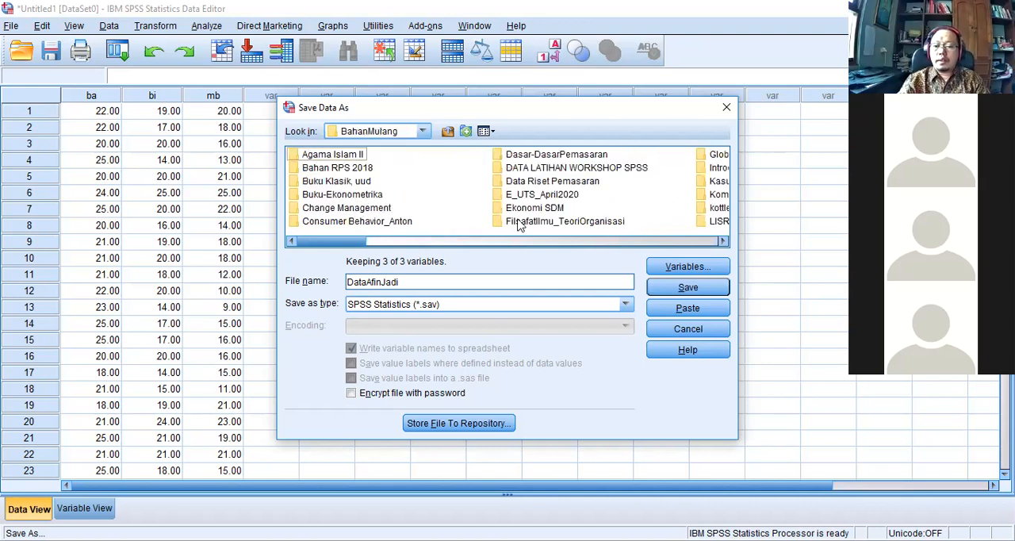
Save DataAfinJadi as an SPSS Statistics file in the Skripsi subfolder DataSkripsi_2019_2020_genap.
click(707, 241)
click(707, 241)
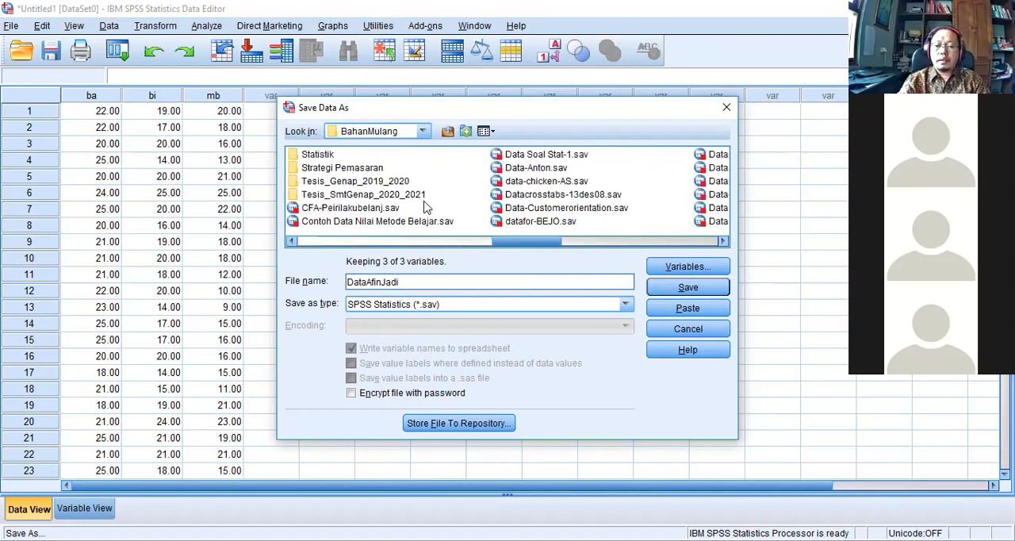
click(309, 239)
click(313, 226)
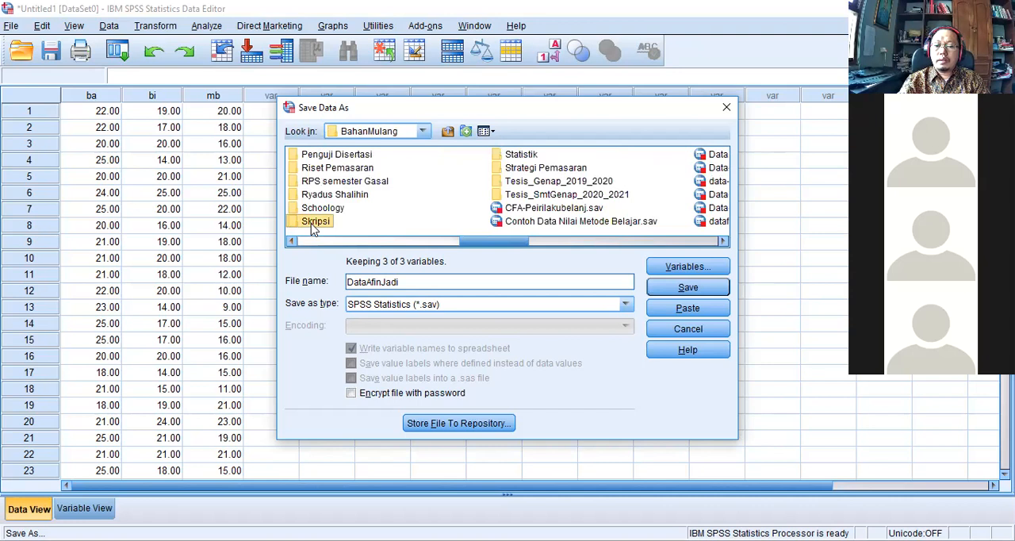
double_click(312, 224)
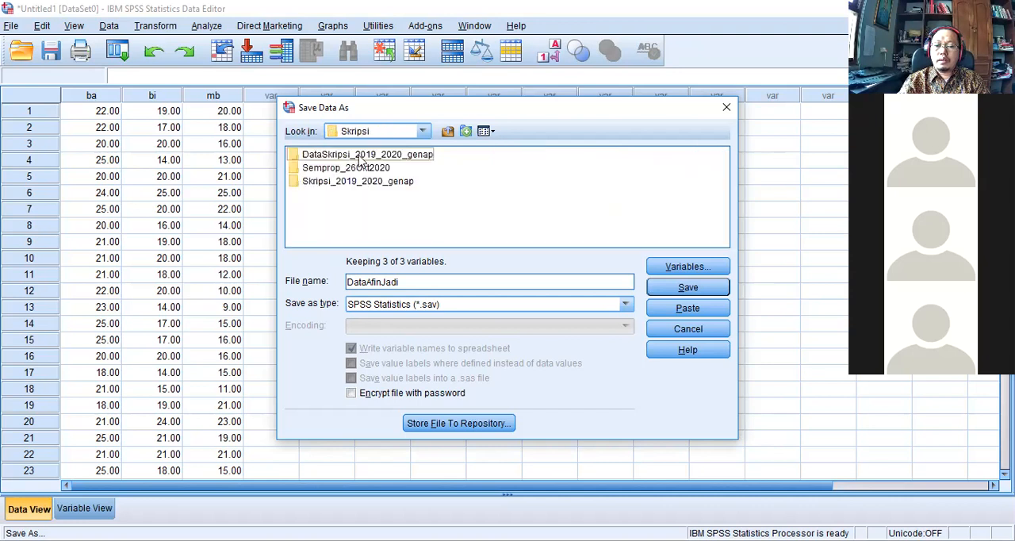
double_click(361, 159)
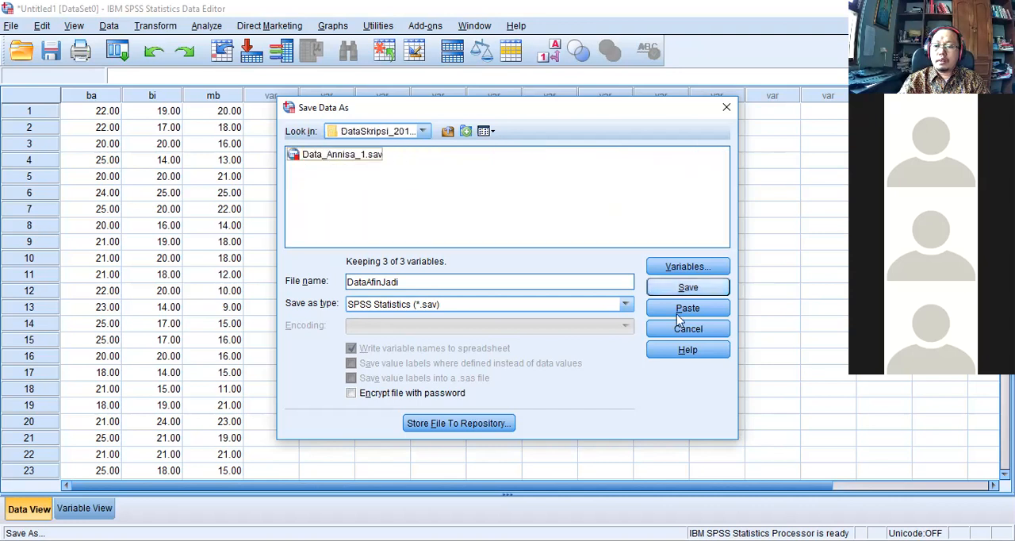
click(678, 292)
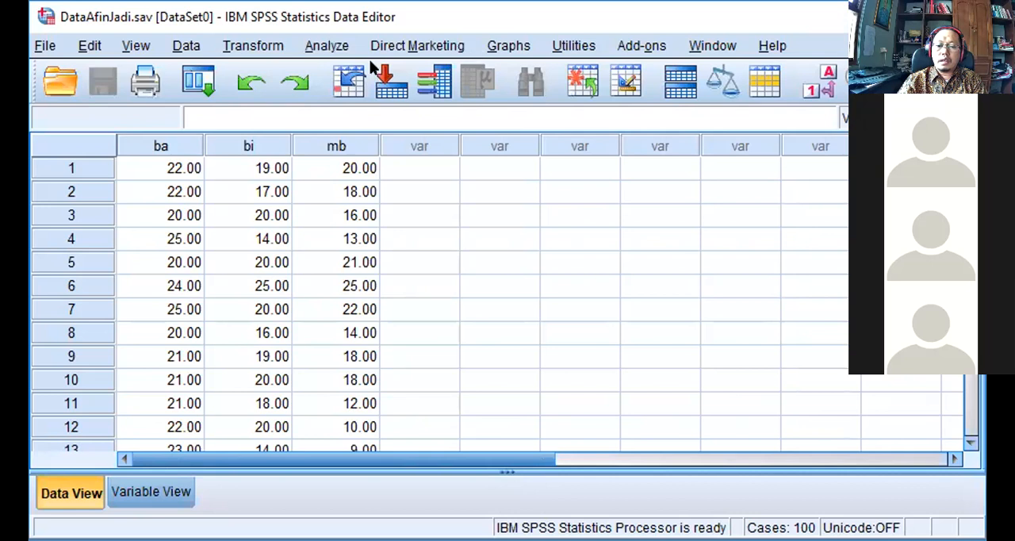
Set up a linear regression with mb as the dependent variable.
click(327, 47)
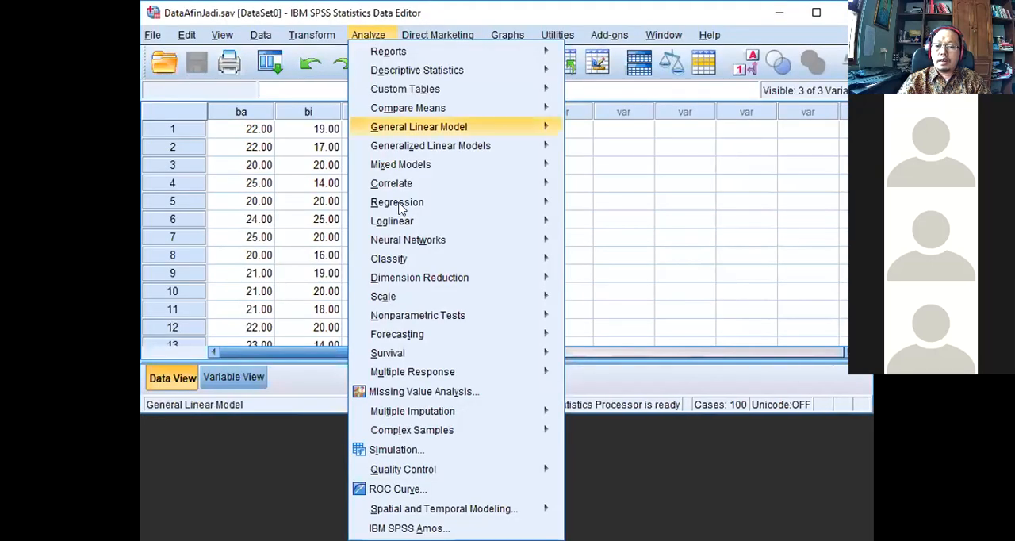
mouse_move(402, 209)
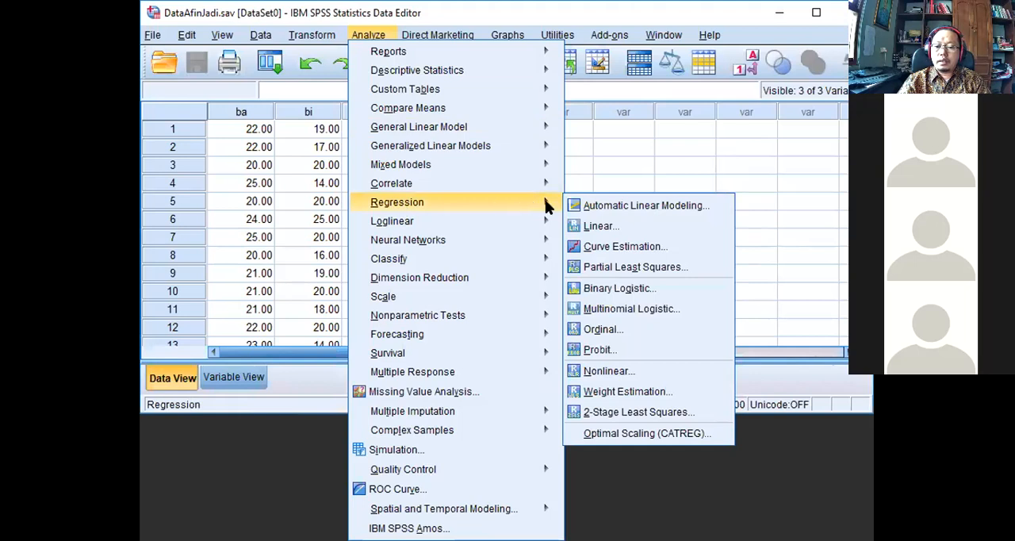
click(591, 227)
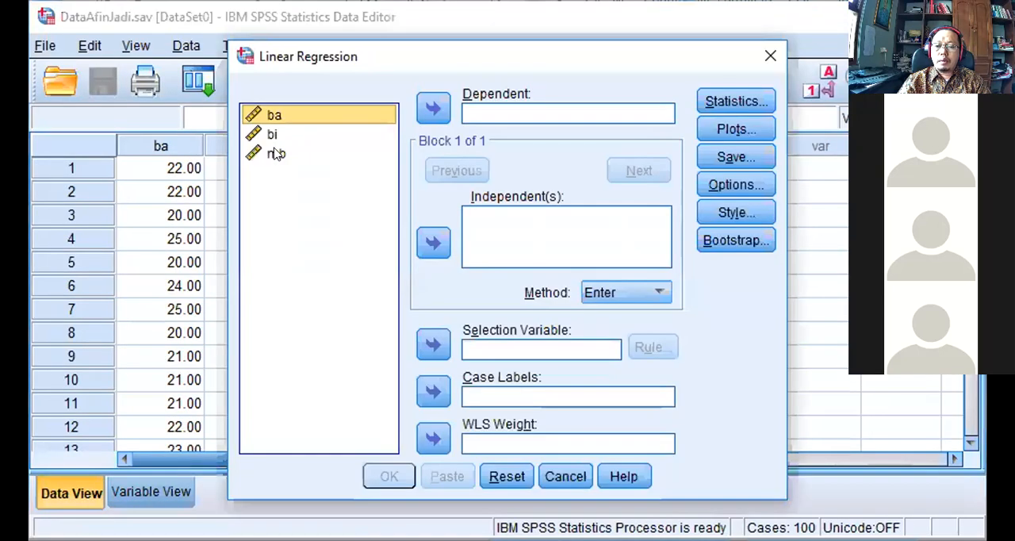
click(276, 153)
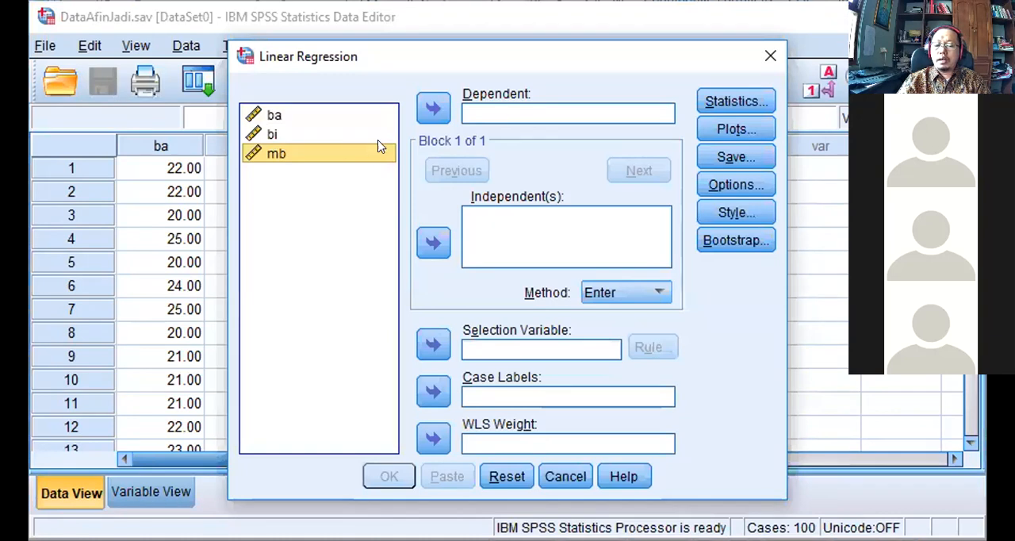
click(433, 109)
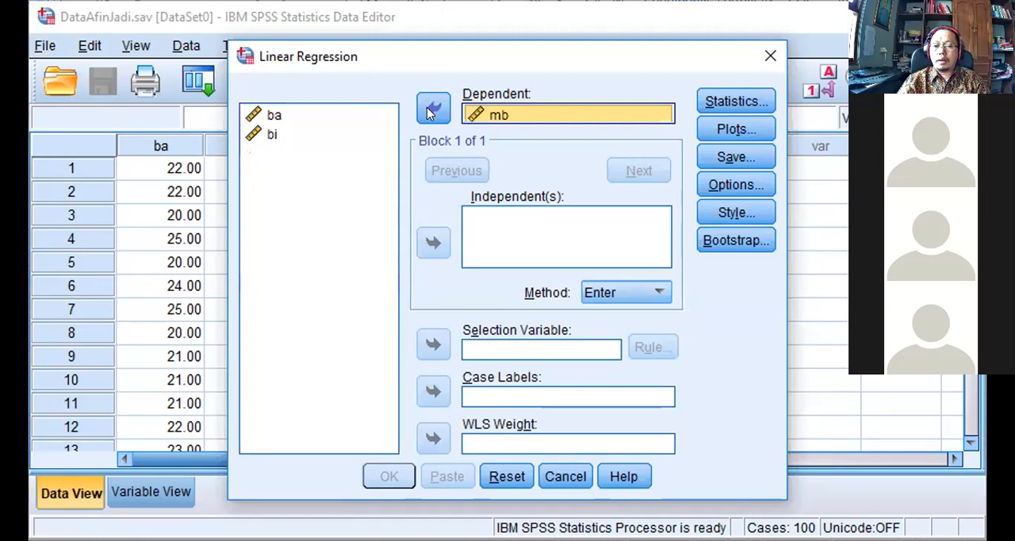
Add ba and bi as the independent variables with the Enter method and run the regression.
click(272, 116)
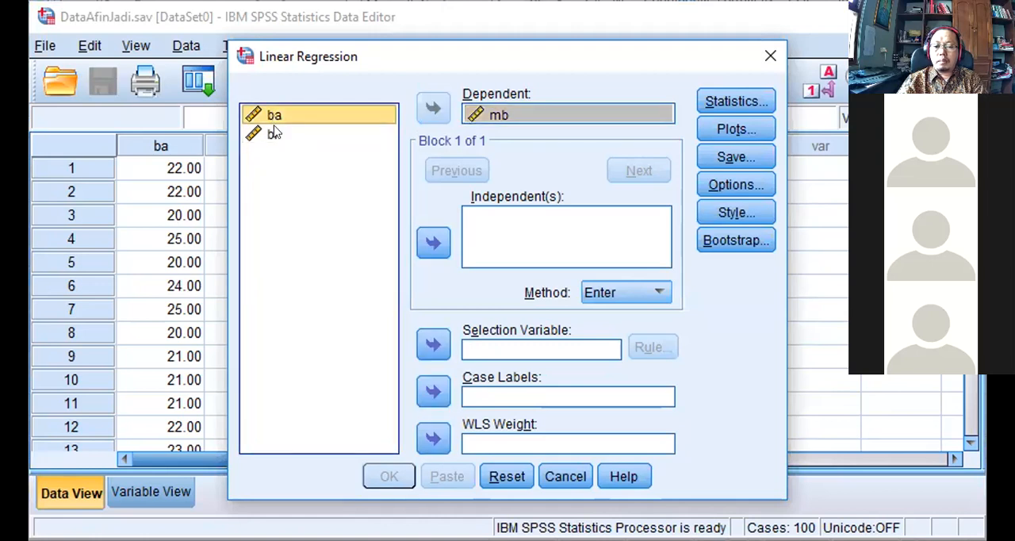
shift+click(272, 136)
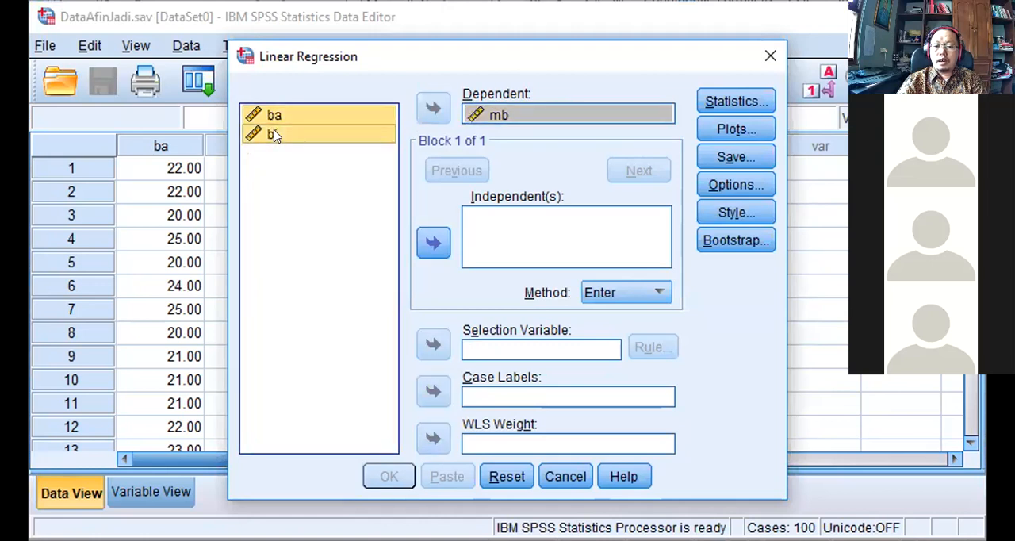
click(432, 248)
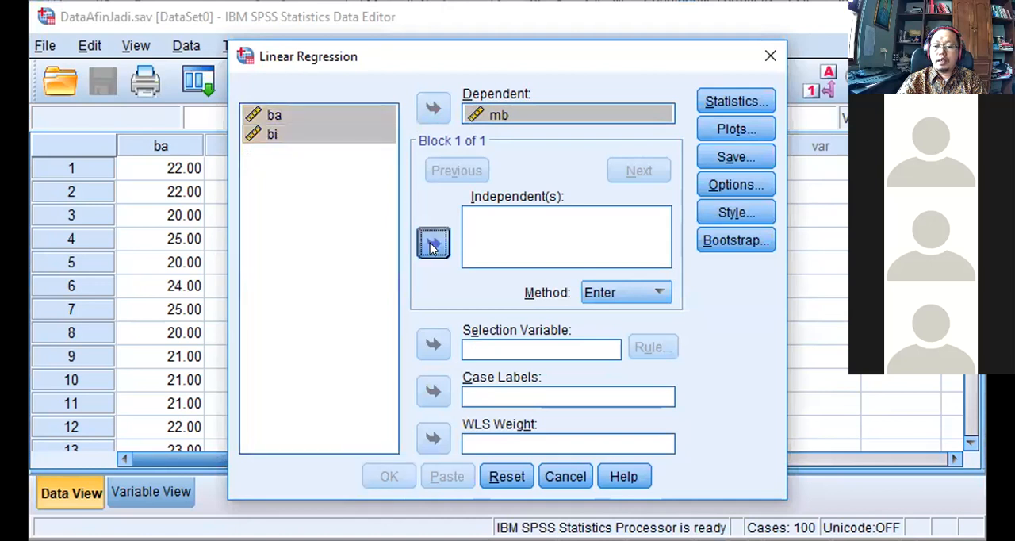
click(312, 306)
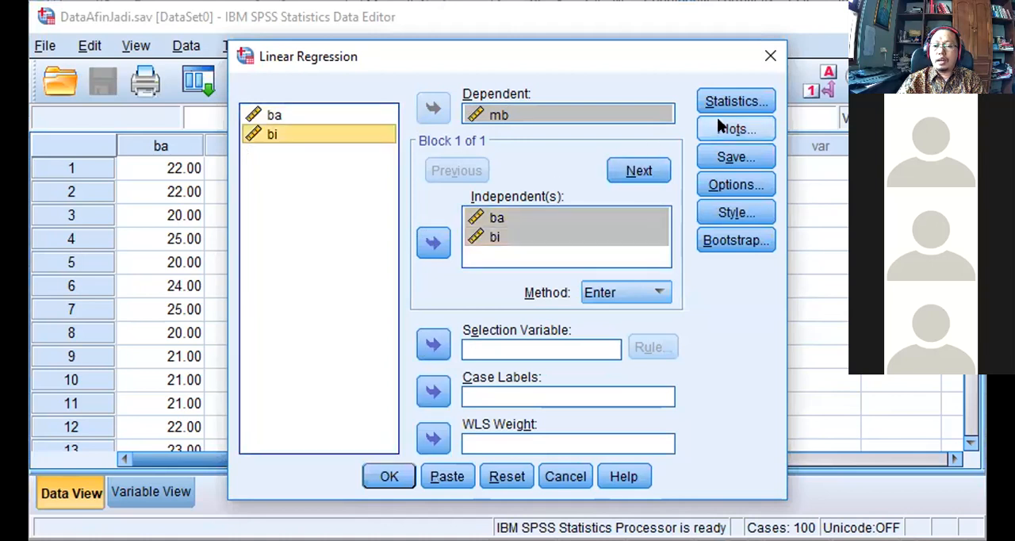
click(389, 474)
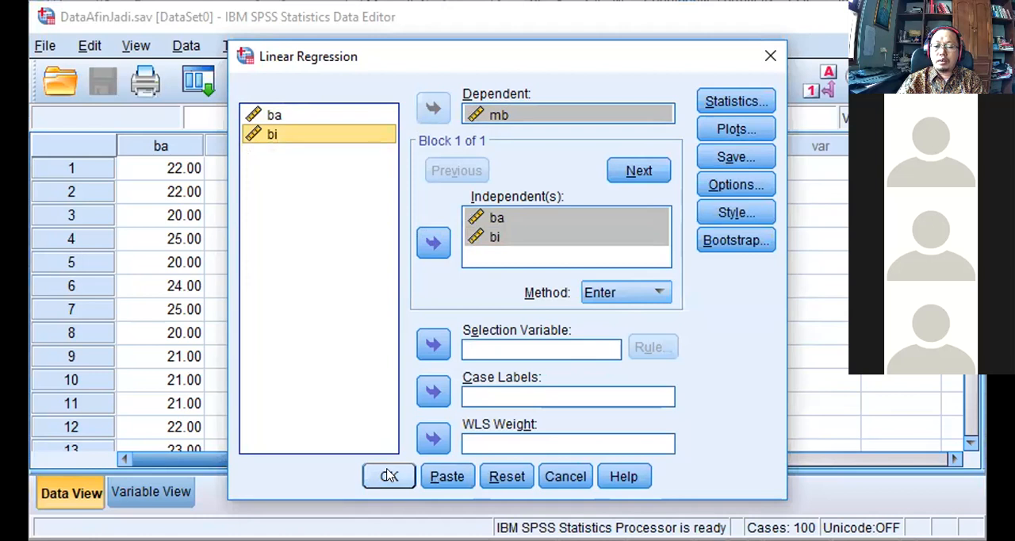
click(389, 474)
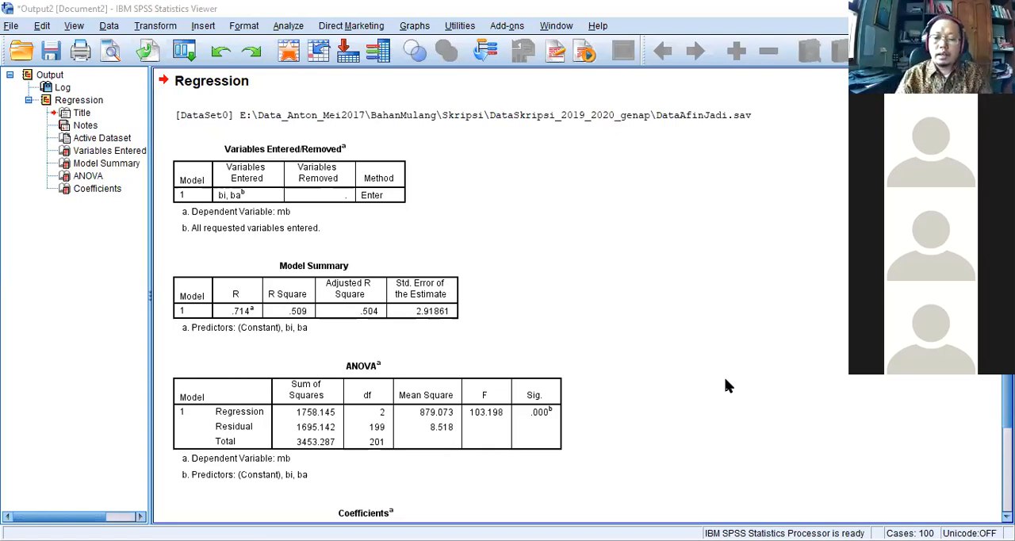
Examine the Model Summary, ANOVA and Coefficients tables of the regression output.
click(379, 382)
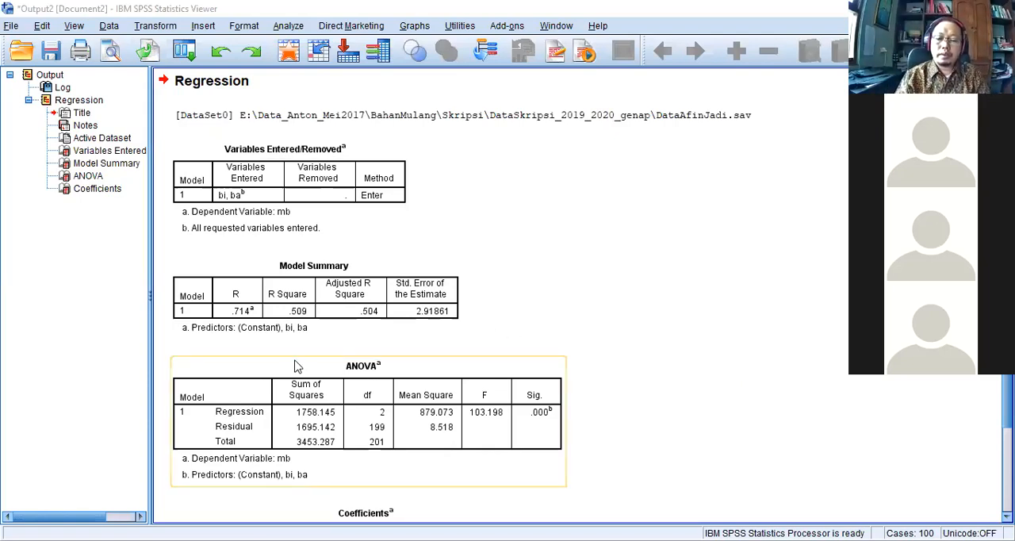
click(267, 346)
click(288, 300)
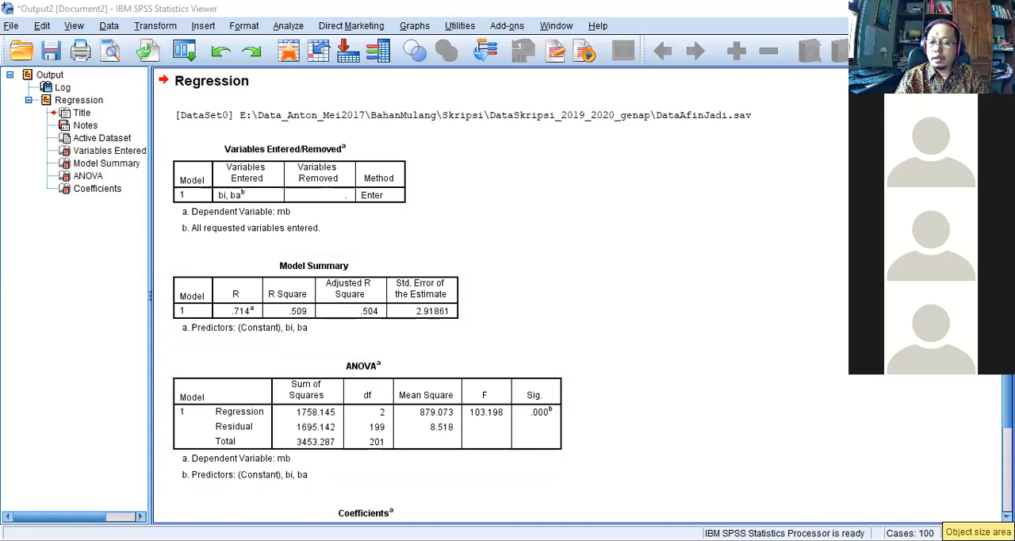
scroll(681, 506, down, 3)
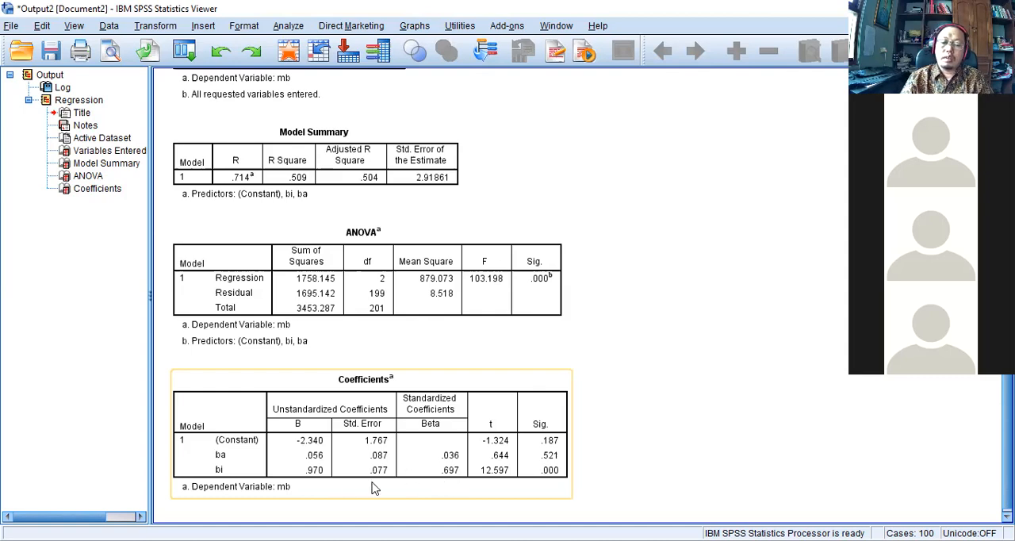
click(615, 392)
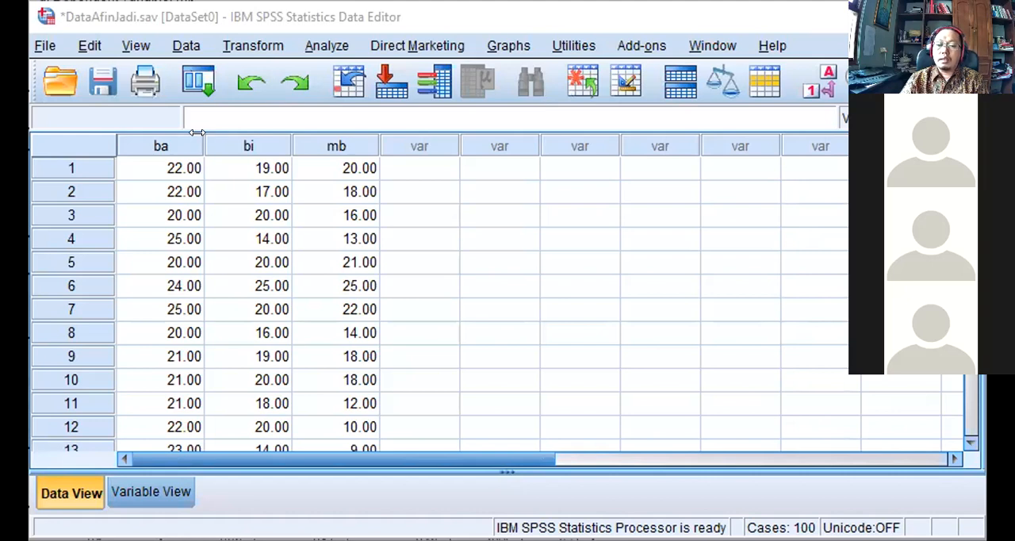
Run a two-tailed Pearson bivariate correlation between ba and bi from the Data Editor and review the Correlations table.
click(313, 47)
mouse_move(466, 187)
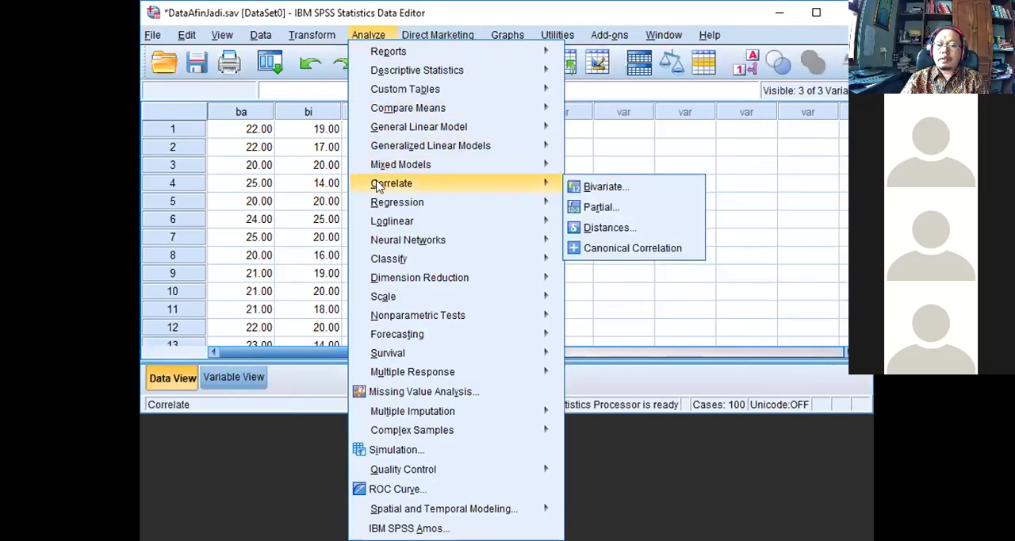
click(602, 189)
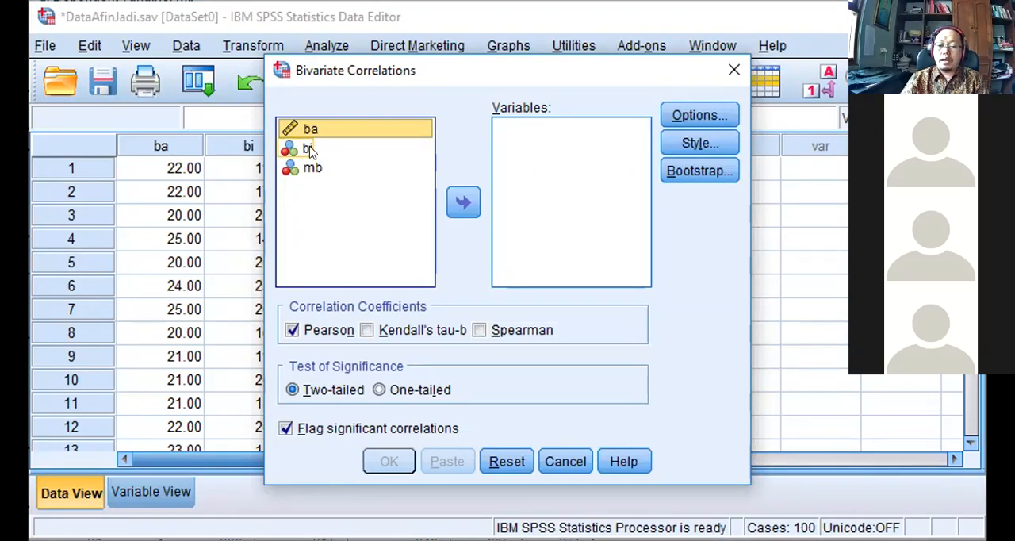
ctrl+click(309, 149)
click(462, 204)
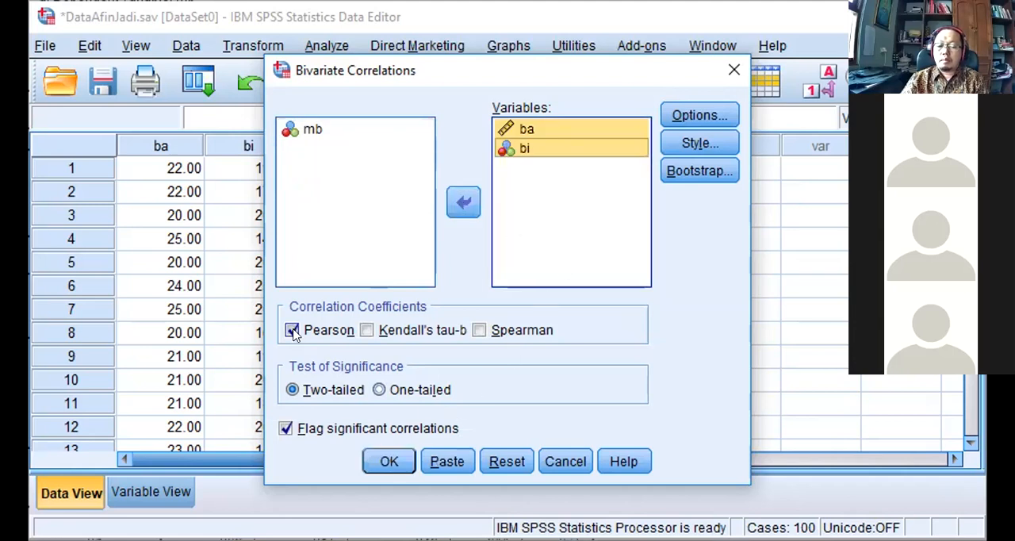
click(381, 466)
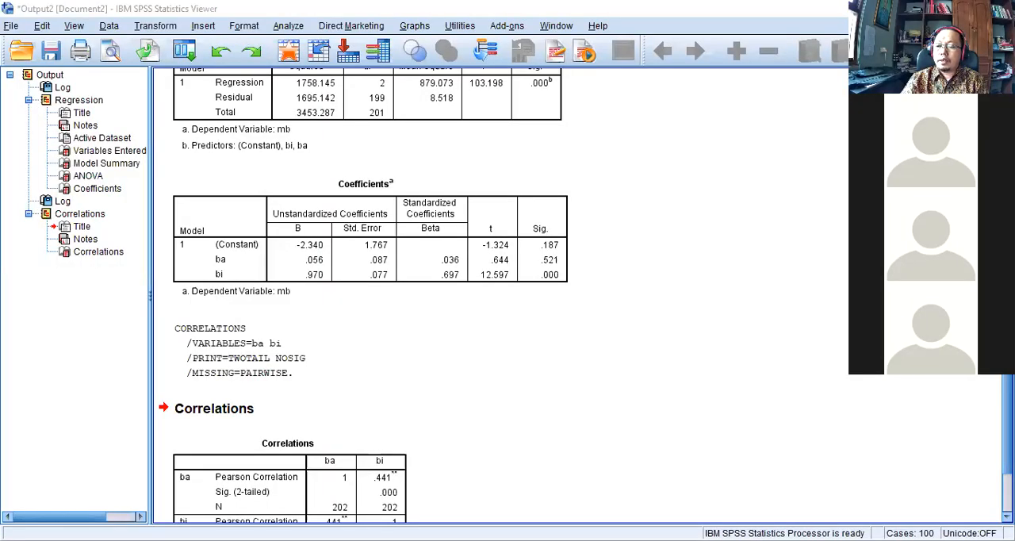
scroll(499, 294, down, 3)
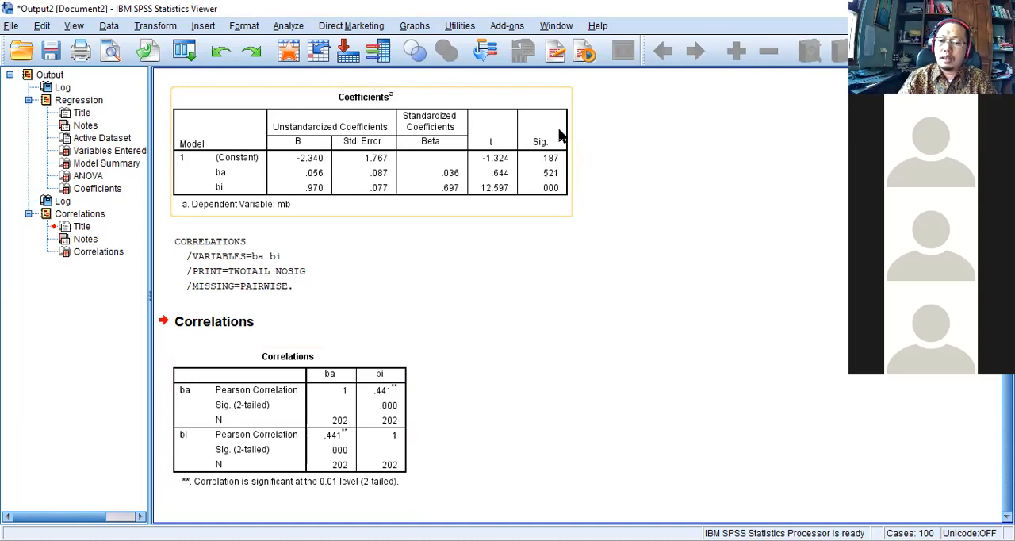
click(598, 74)
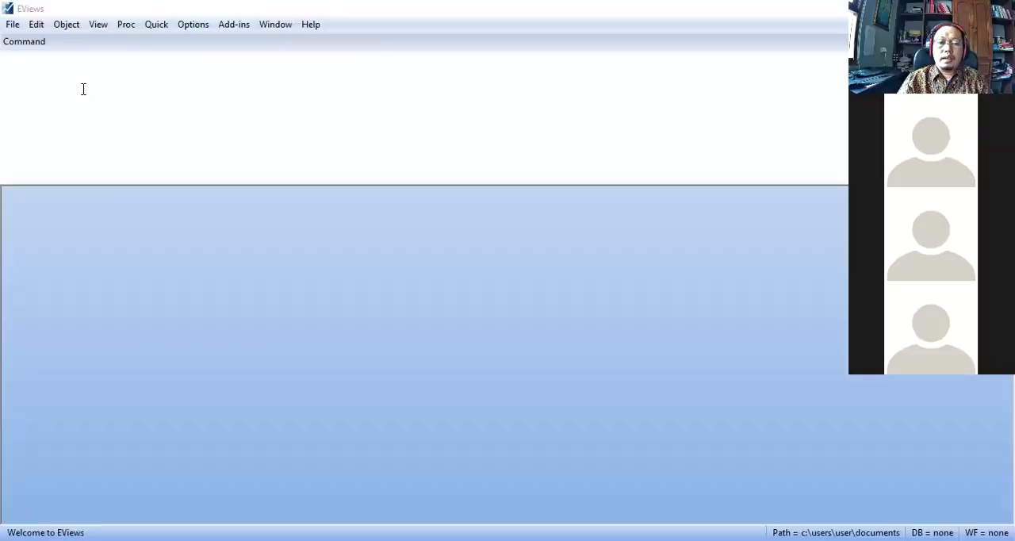
click(12, 27)
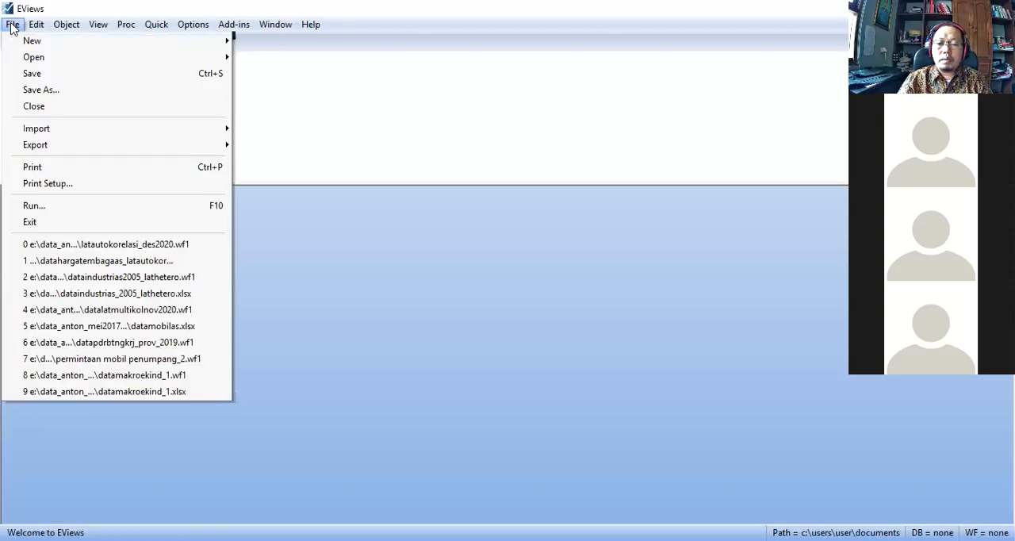
mouse_move(113, 40)
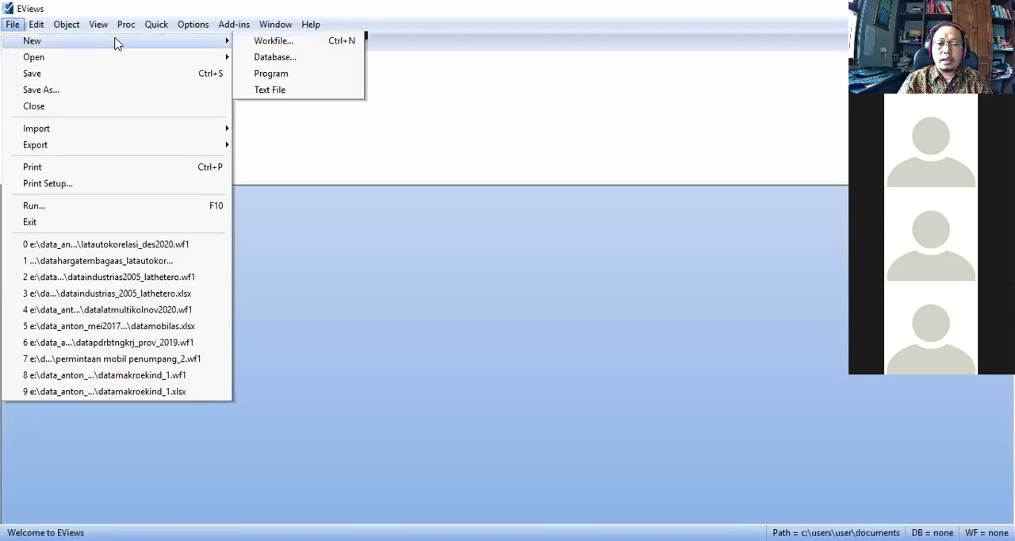
click(180, 42)
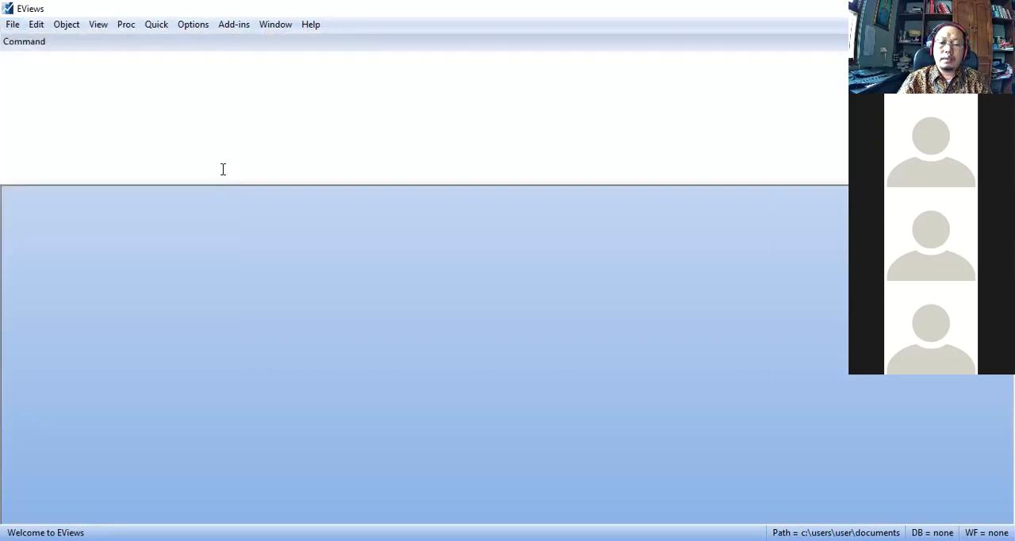
click(12, 25)
click(36, 24)
click(36, 25)
mouse_move(11, 24)
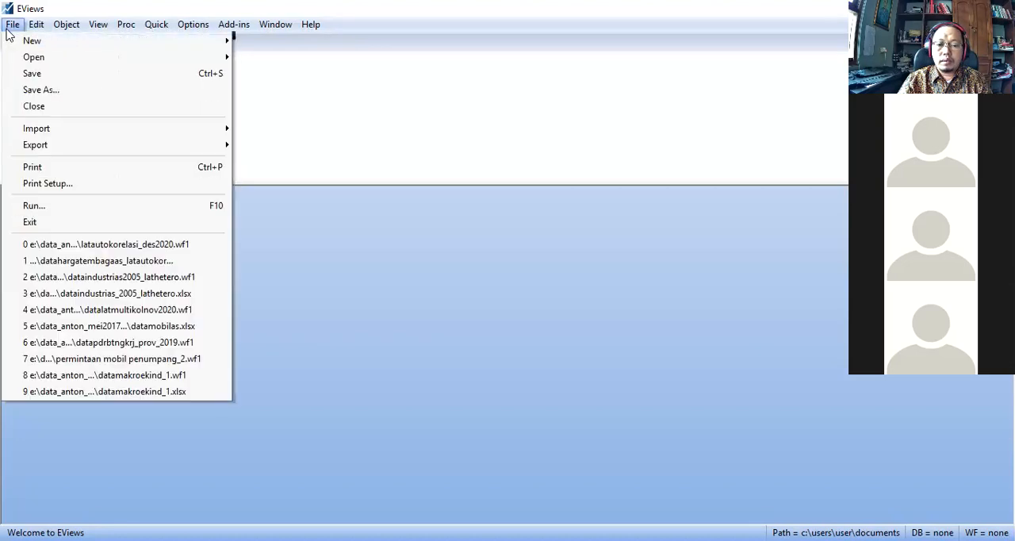
mouse_move(157, 50)
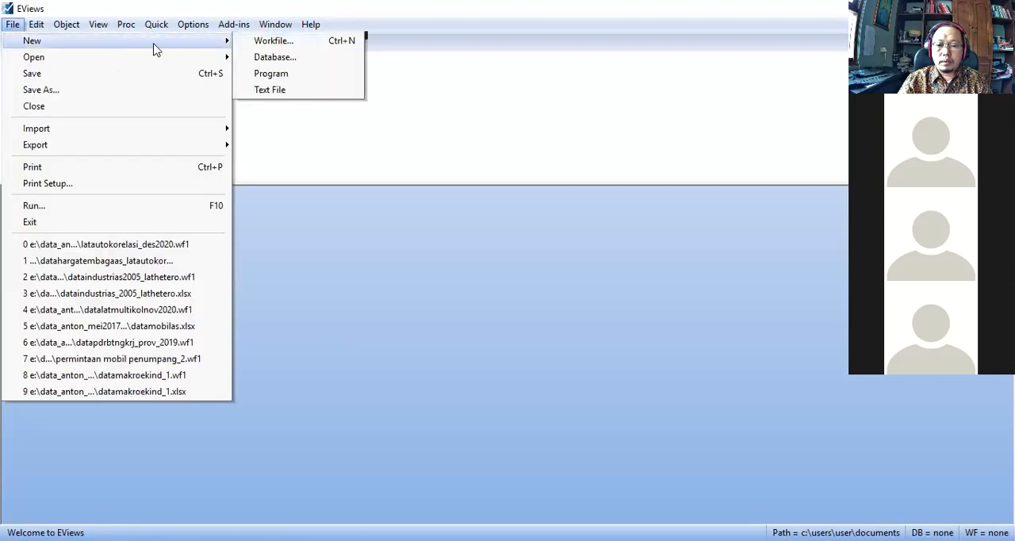
key(Return)
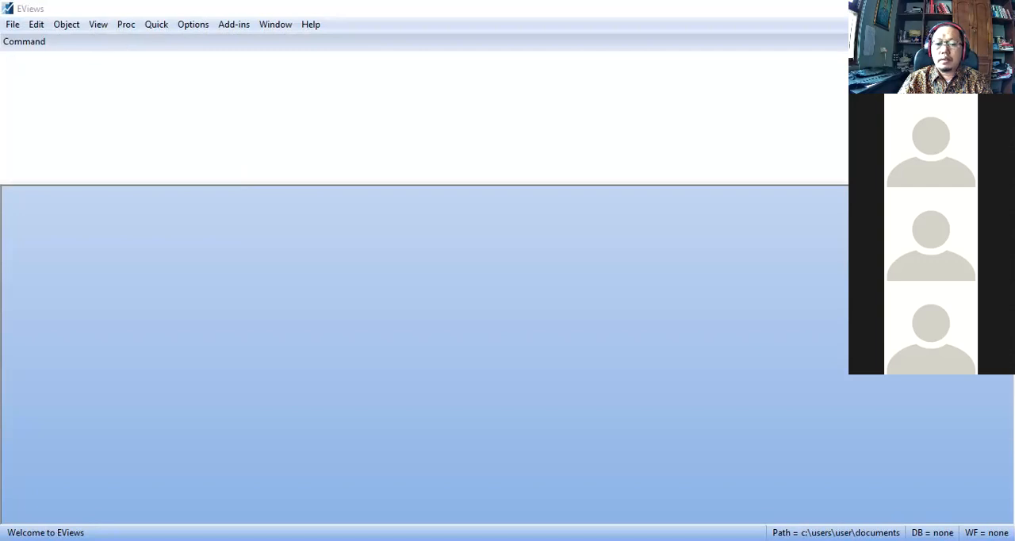
Restore the EViews window to a smaller size and create an Unstructured / Undated workfile with 202 observations.
click(964, 9)
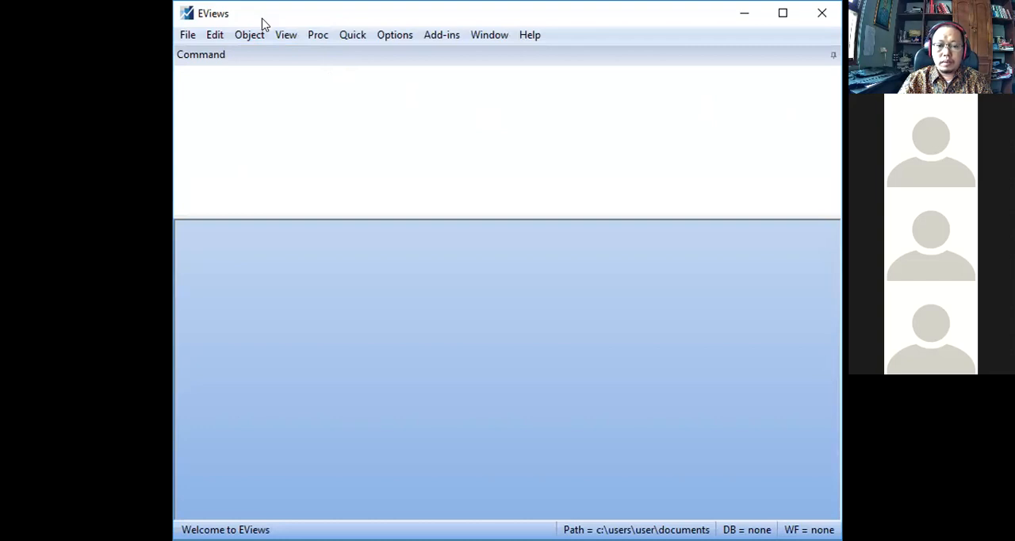
click(188, 35)
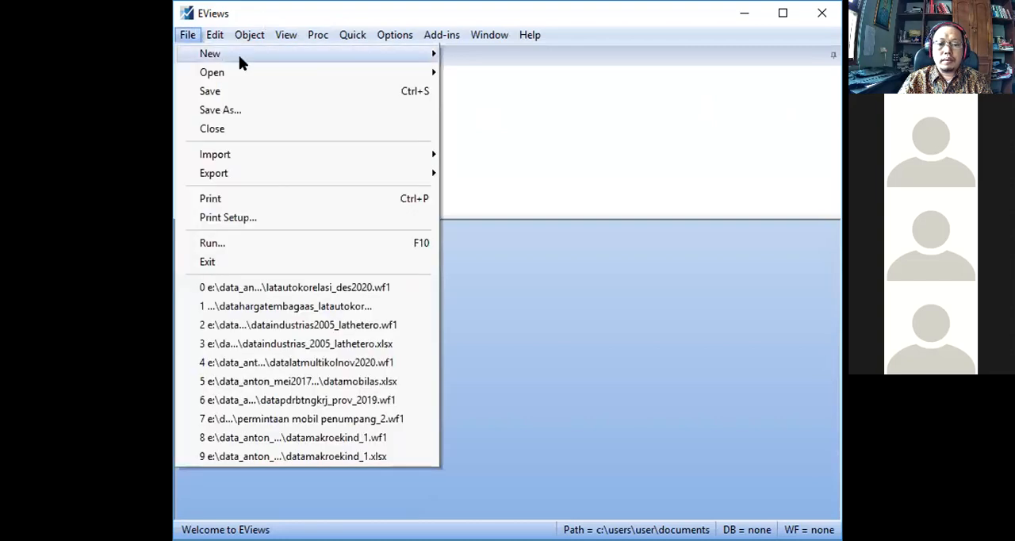
mouse_move(332, 62)
click(485, 56)
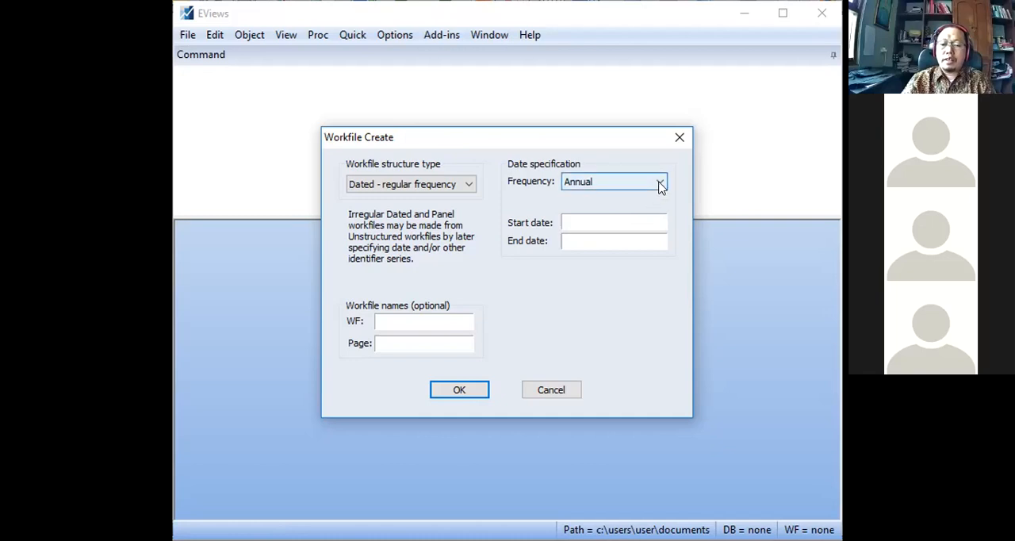
click(468, 184)
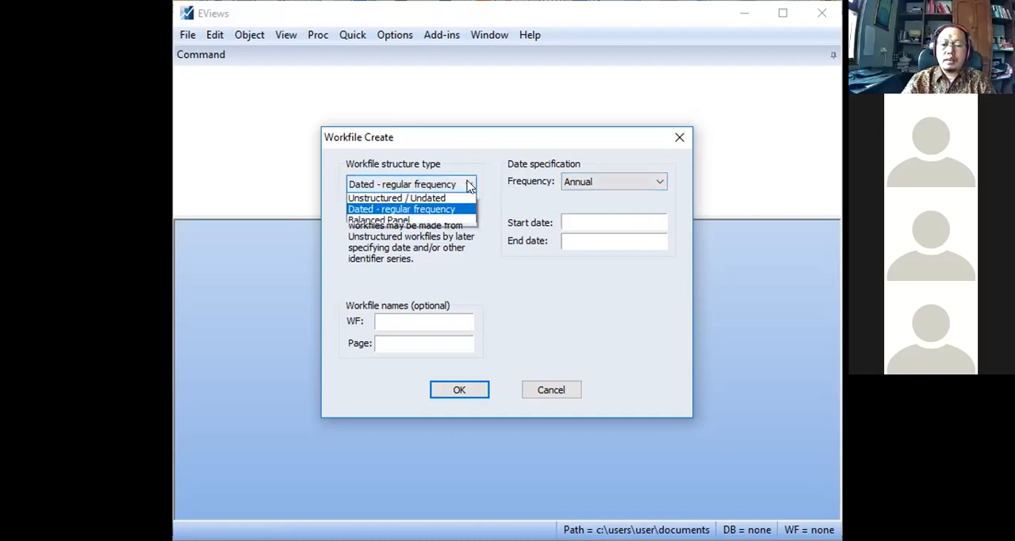
click(437, 204)
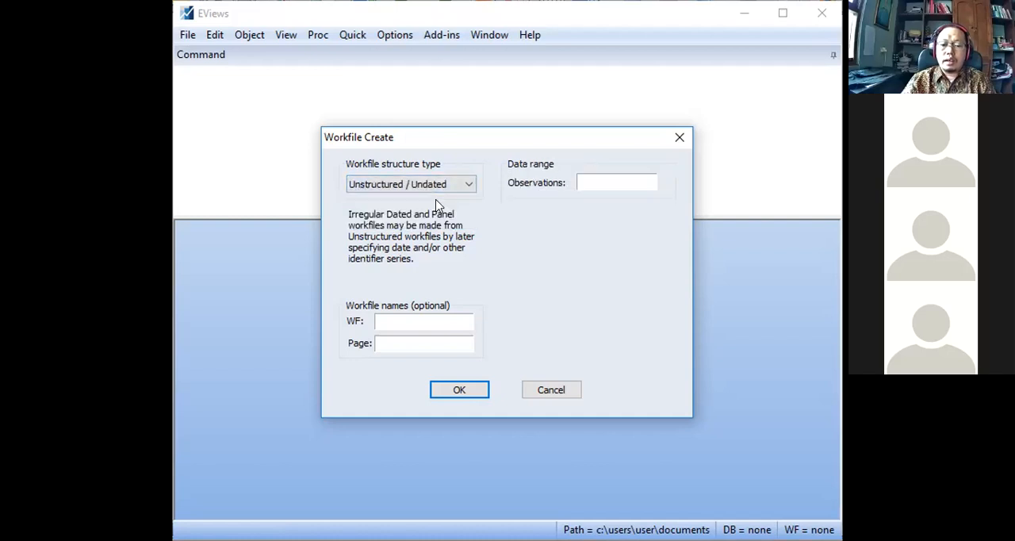
click(597, 181)
text(202)
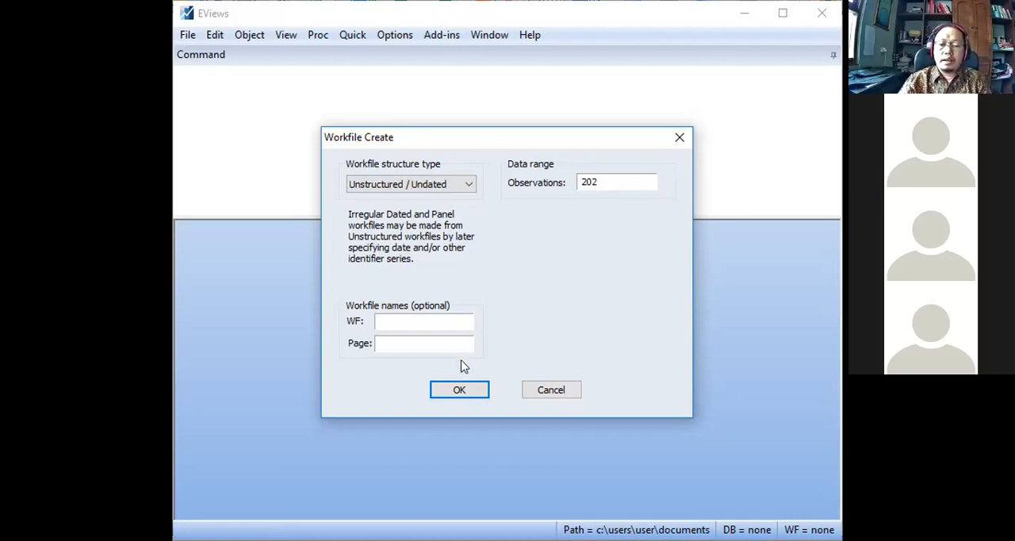
click(460, 390)
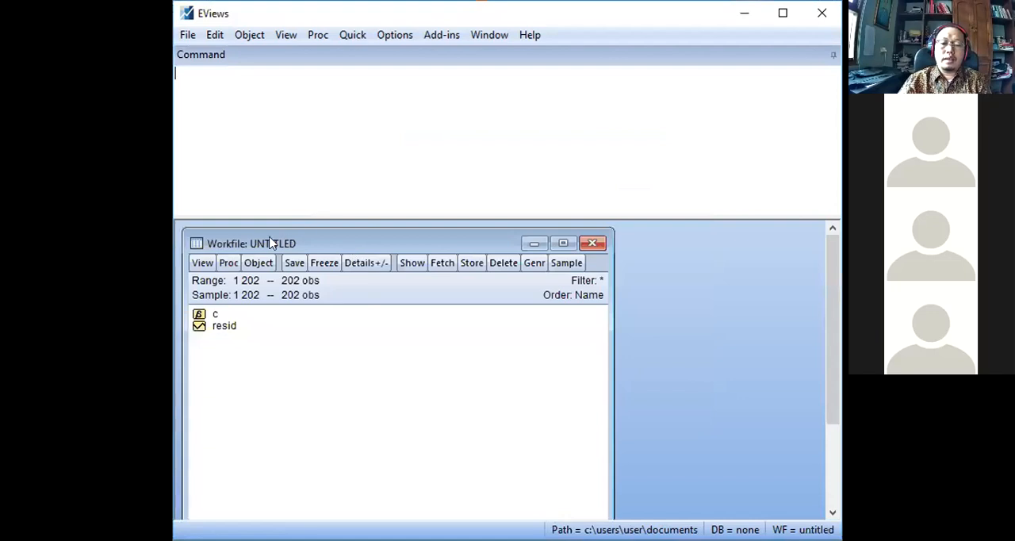
Start importing from file into the workfile and browse drive E to BahanMulang, Skripsi, DataSkripsi_2019_2020_genap.
click(230, 269)
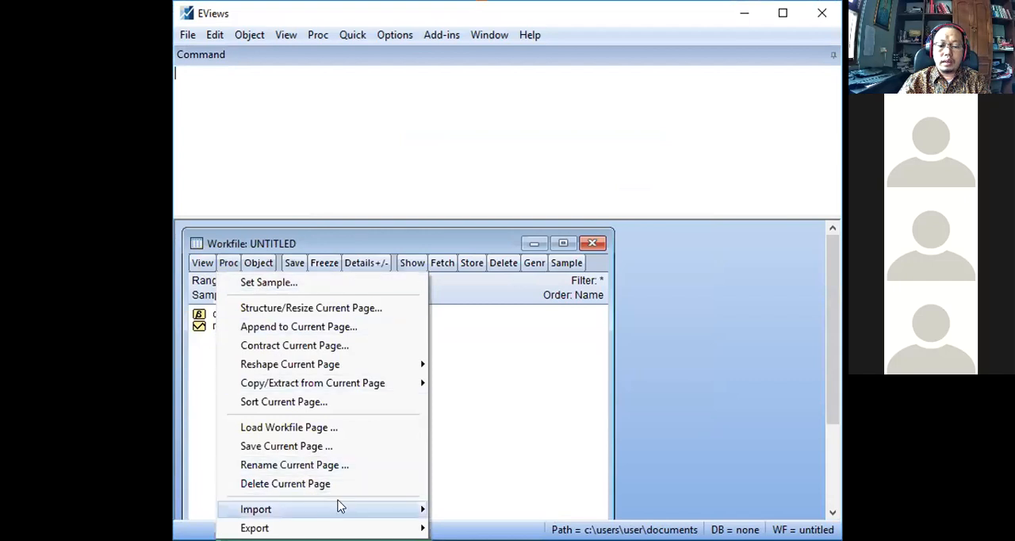
mouse_move(412, 509)
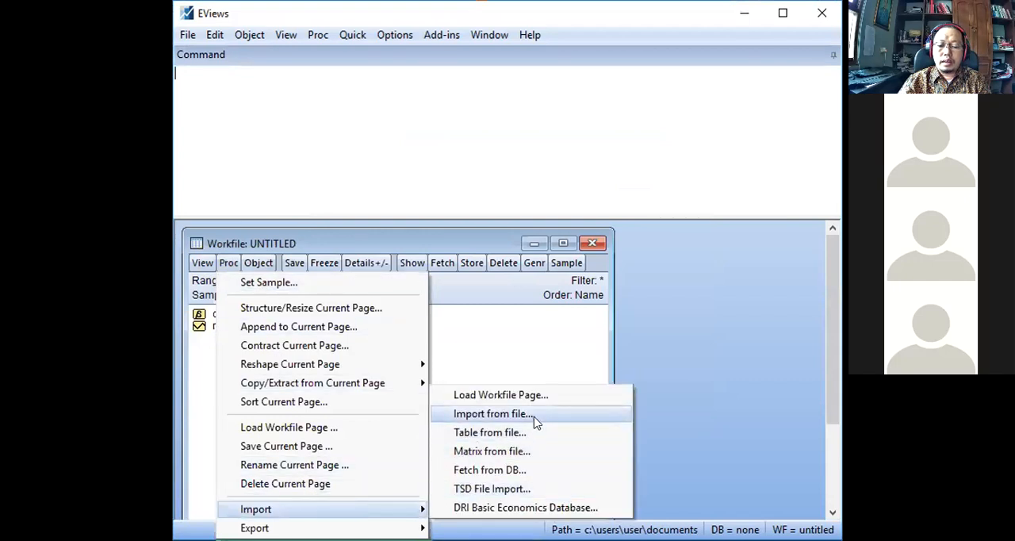
click(492, 414)
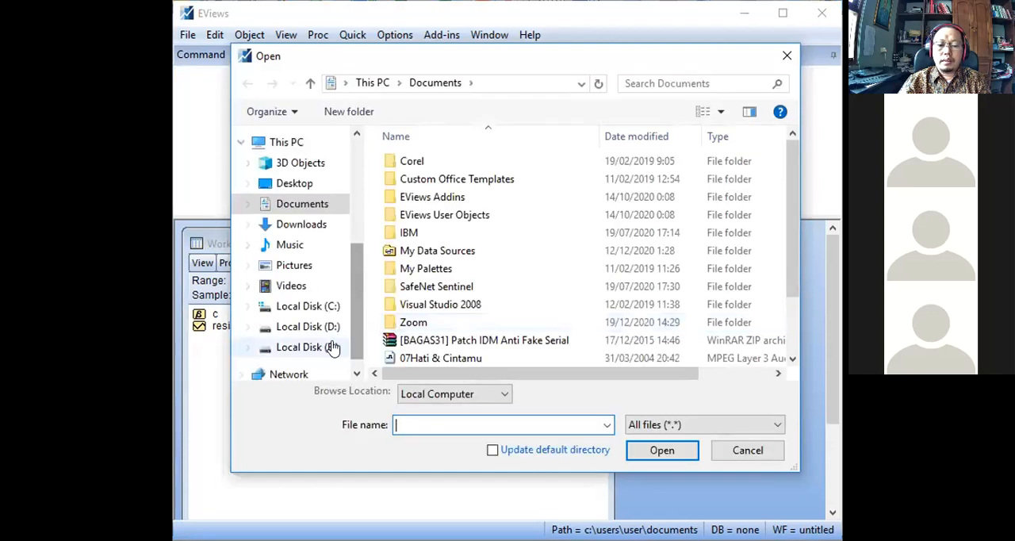
click(330, 347)
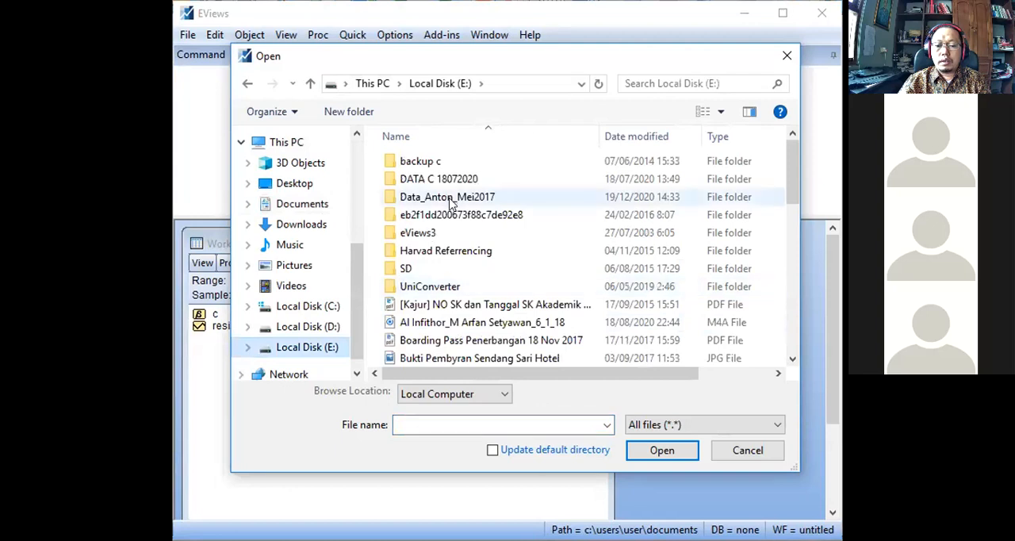
double_click(452, 200)
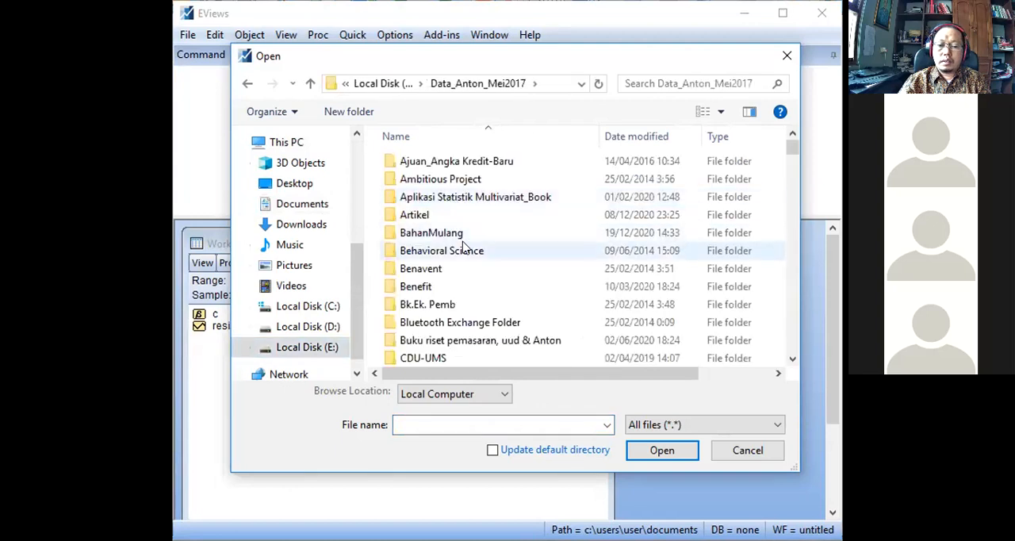
double_click(459, 236)
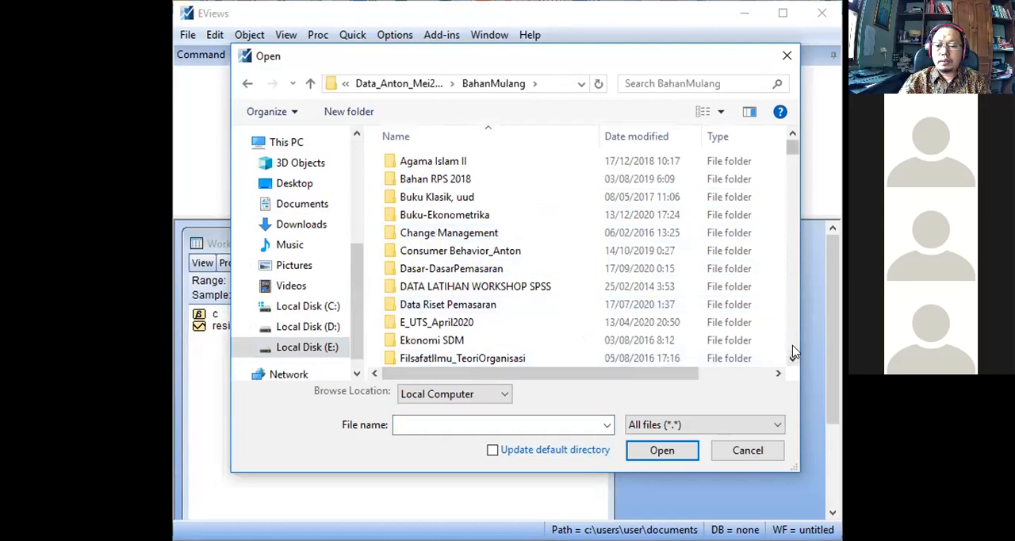
scroll(791, 356, down, 8)
scroll(791, 349, down, 4)
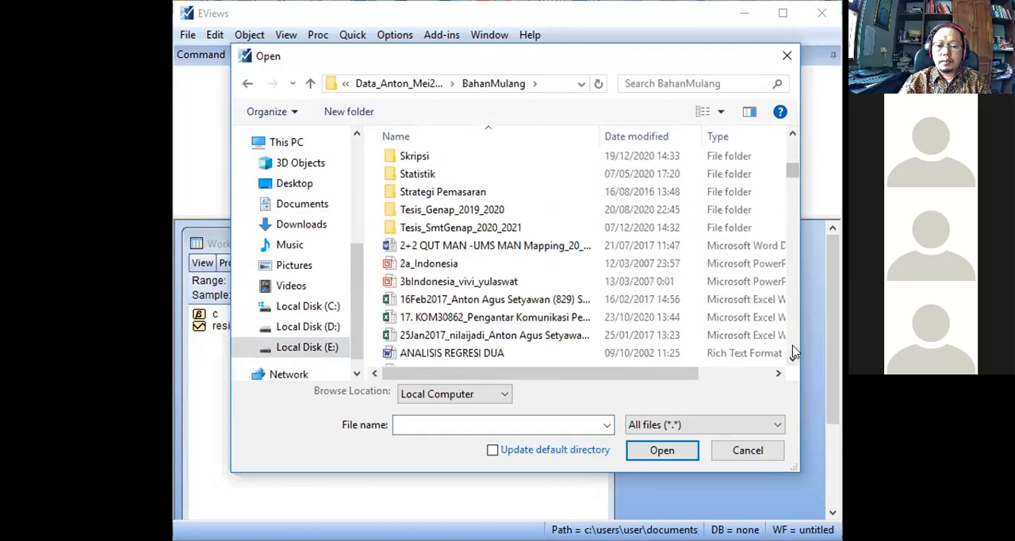
double_click(435, 159)
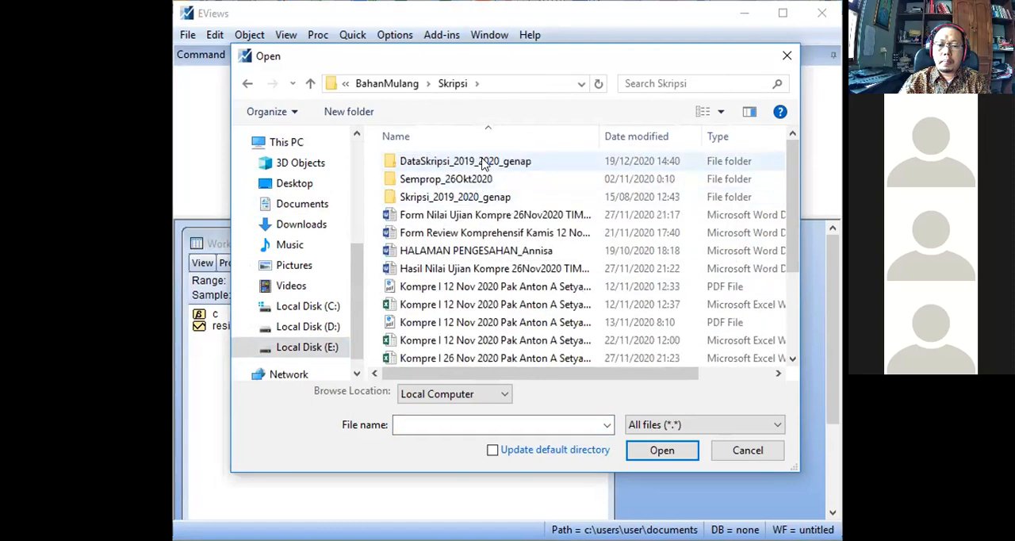
double_click(484, 162)
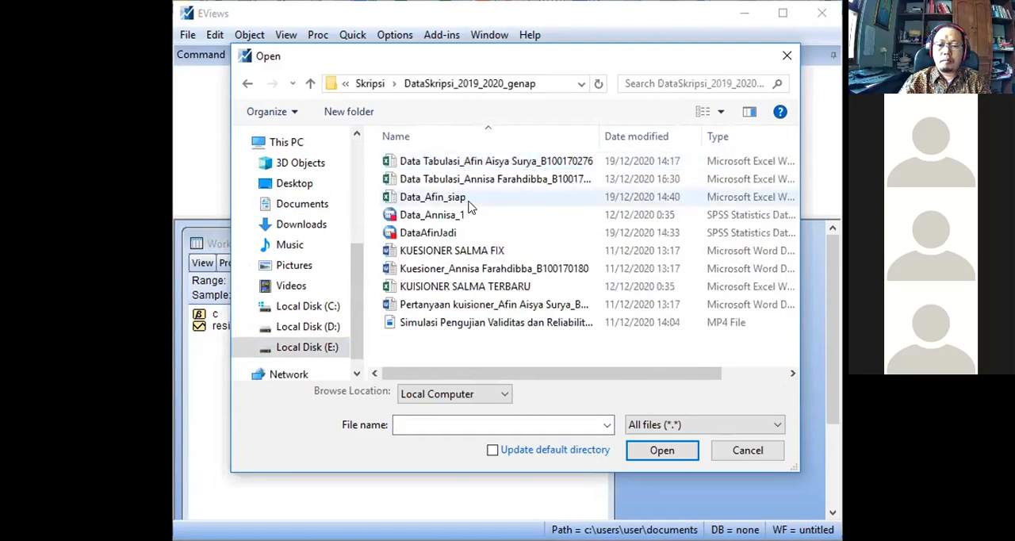
Import the Excel file whose name ends in _siap, using the predefined Sheet1 range and default read settings.
click(460, 200)
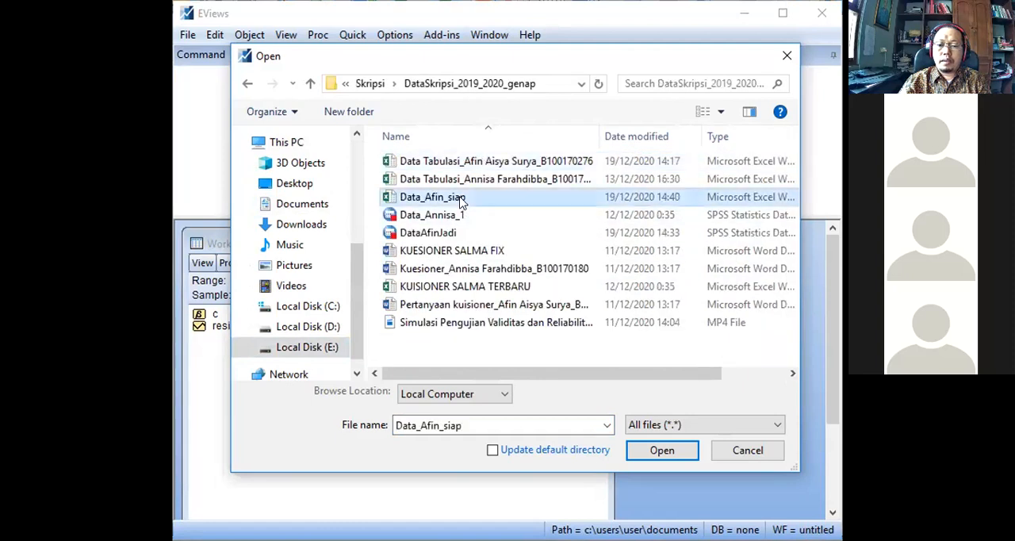
click(661, 450)
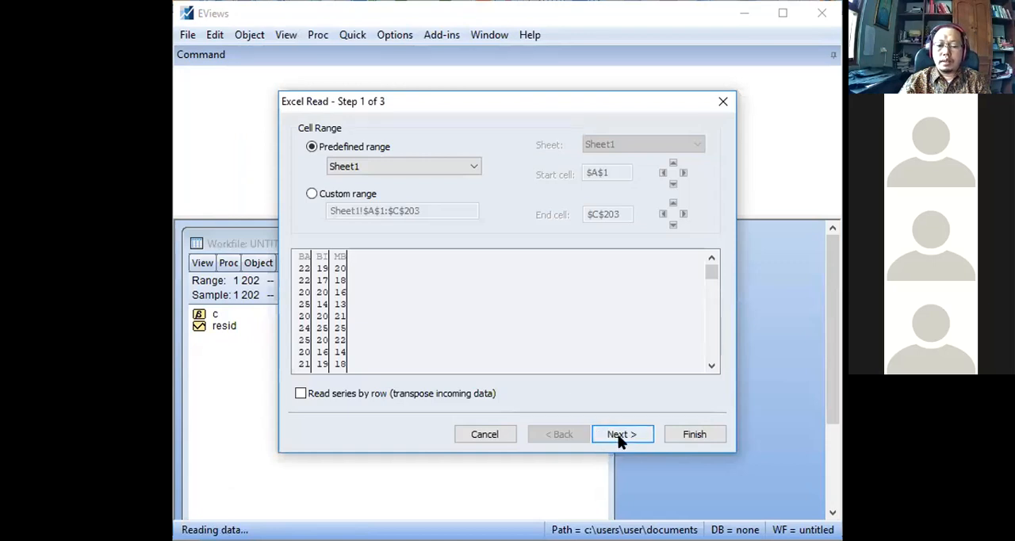
click(682, 434)
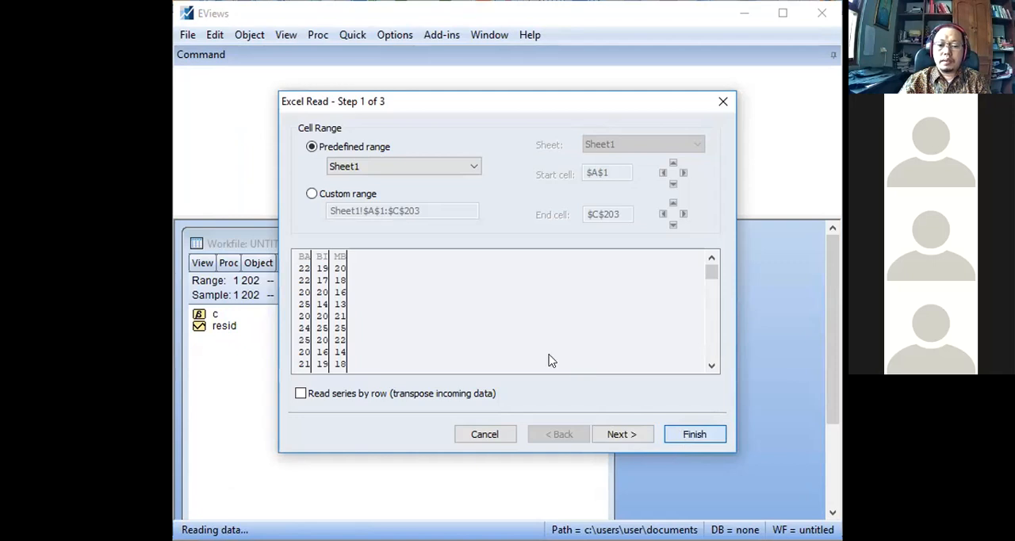
click(490, 308)
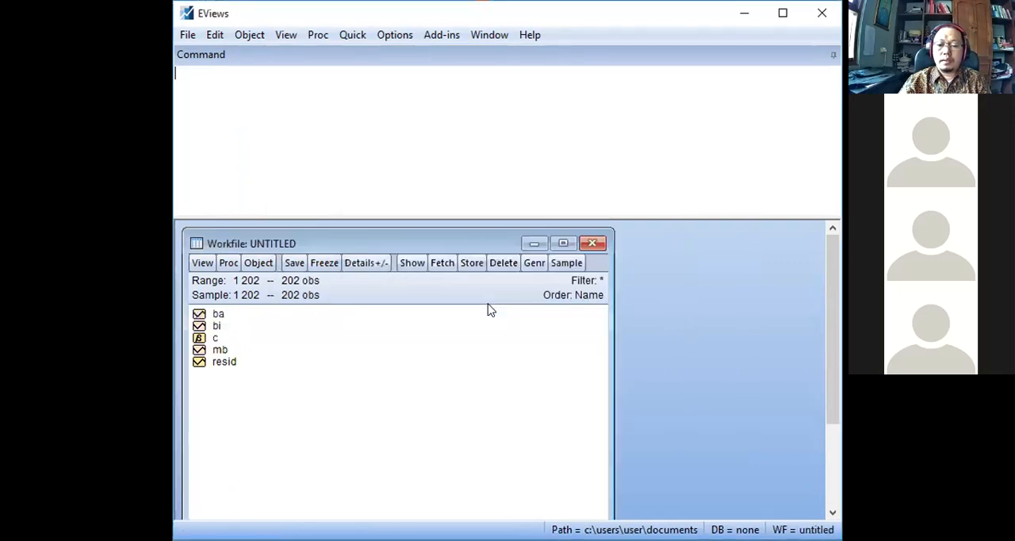
Open ba, bi and mb together as a group to check the imported data, and close it by deleting the untitled group.
click(219, 314)
ctrl+click(219, 326)
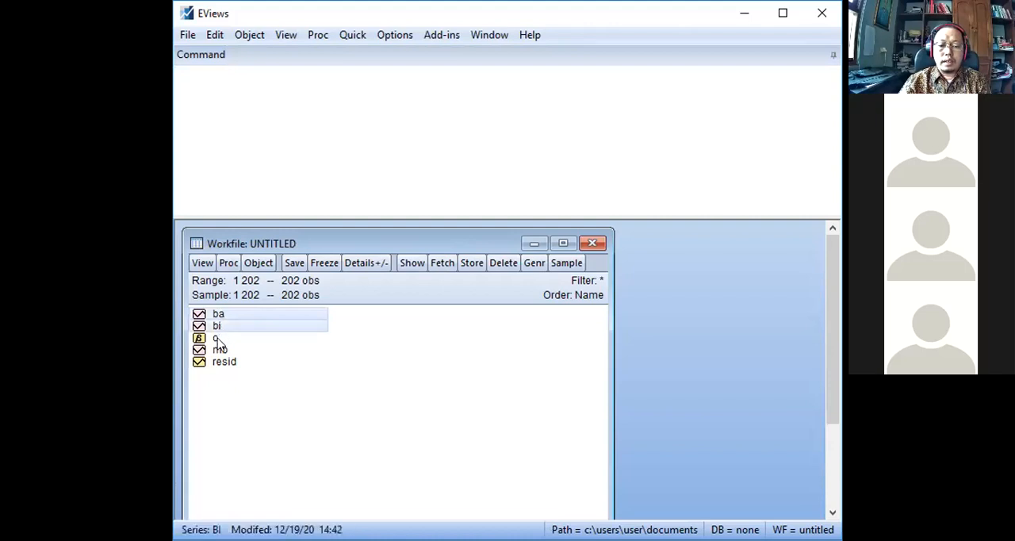
ctrl+click(218, 349)
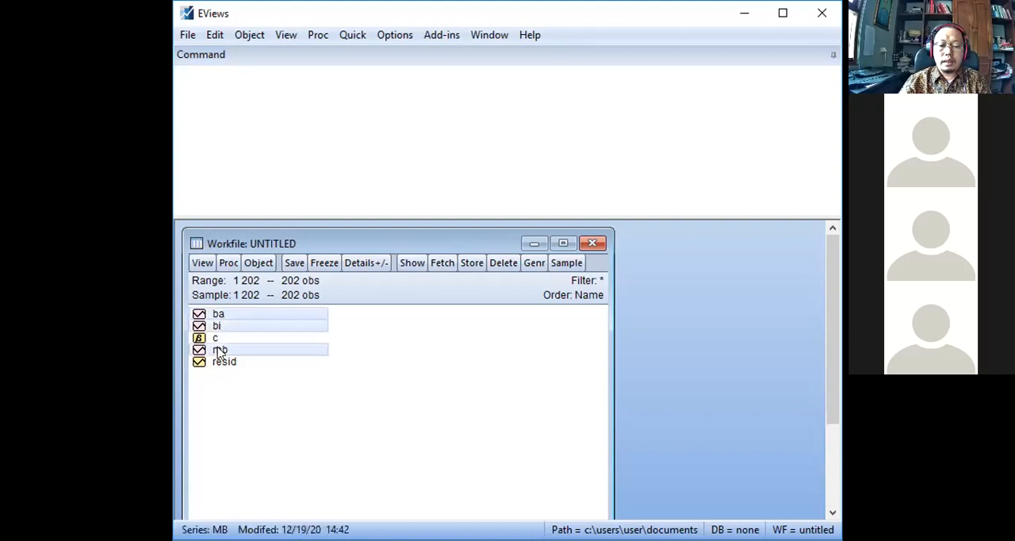
right_click(268, 313)
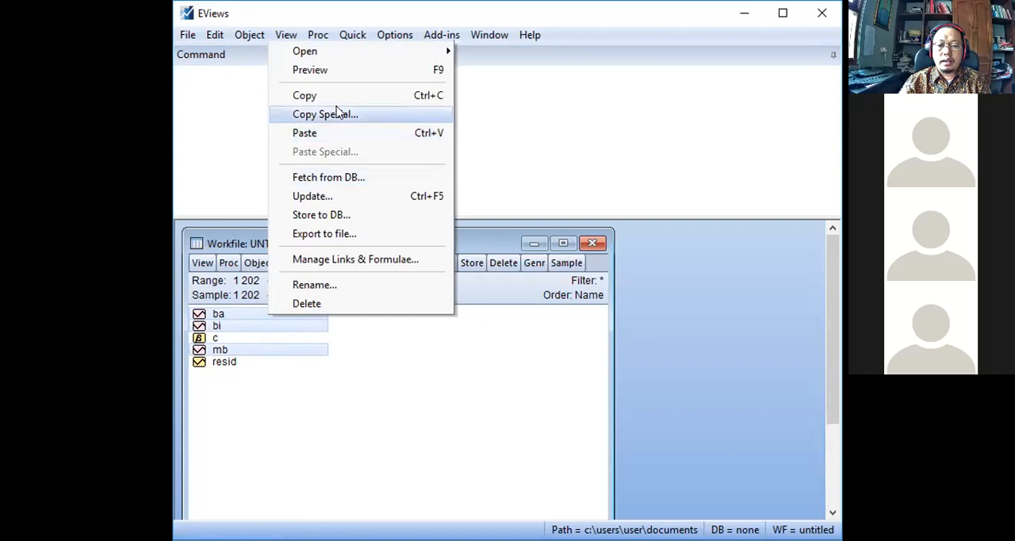
mouse_move(428, 50)
click(479, 51)
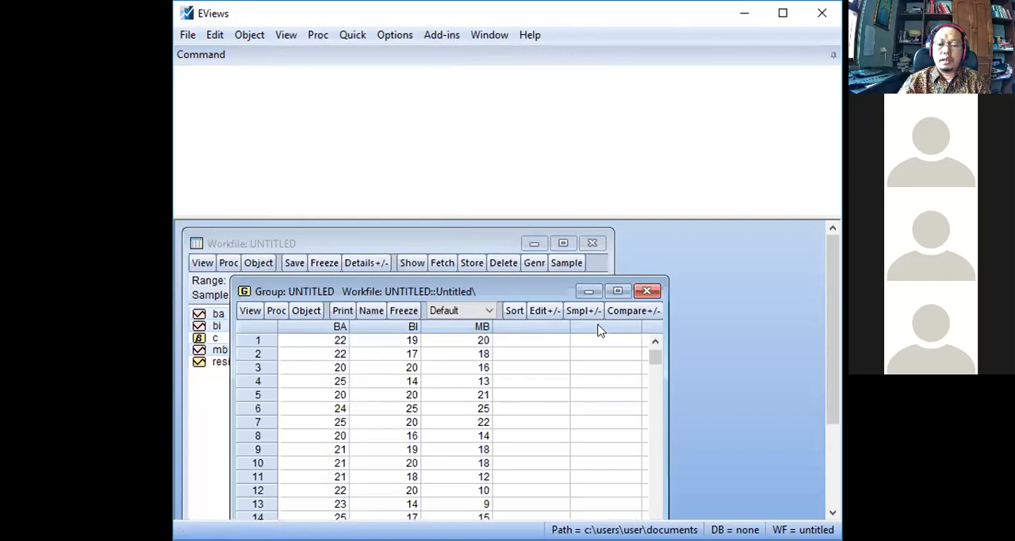
click(645, 291)
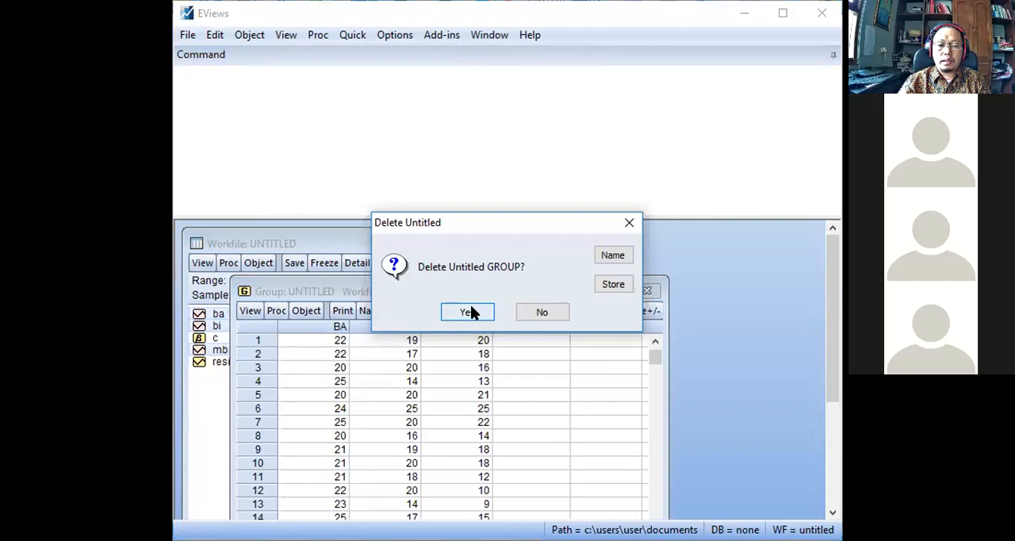
click(470, 311)
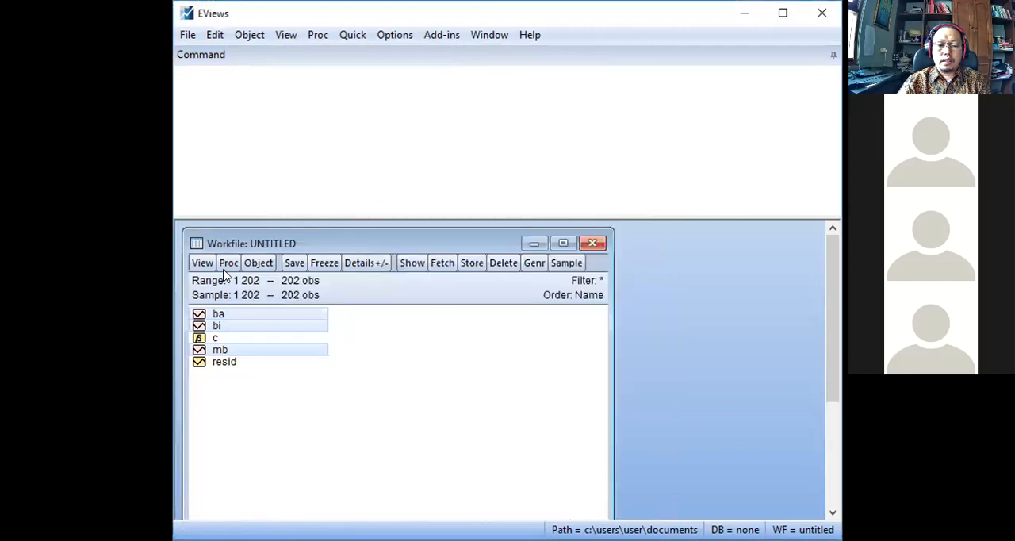
Start saving the workfile in EViews Workfile format and name it DataAfin3.
click(294, 263)
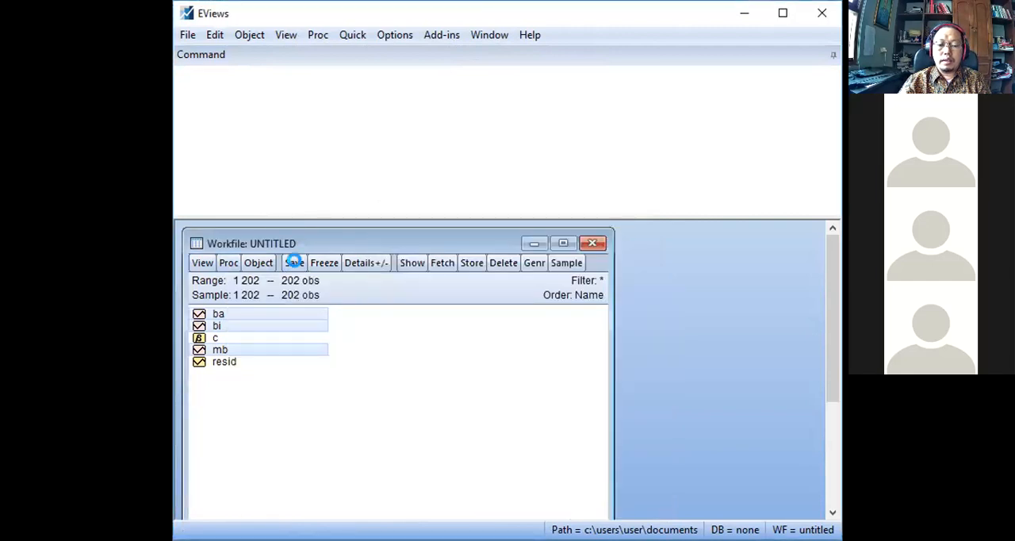
key(BackSpace)
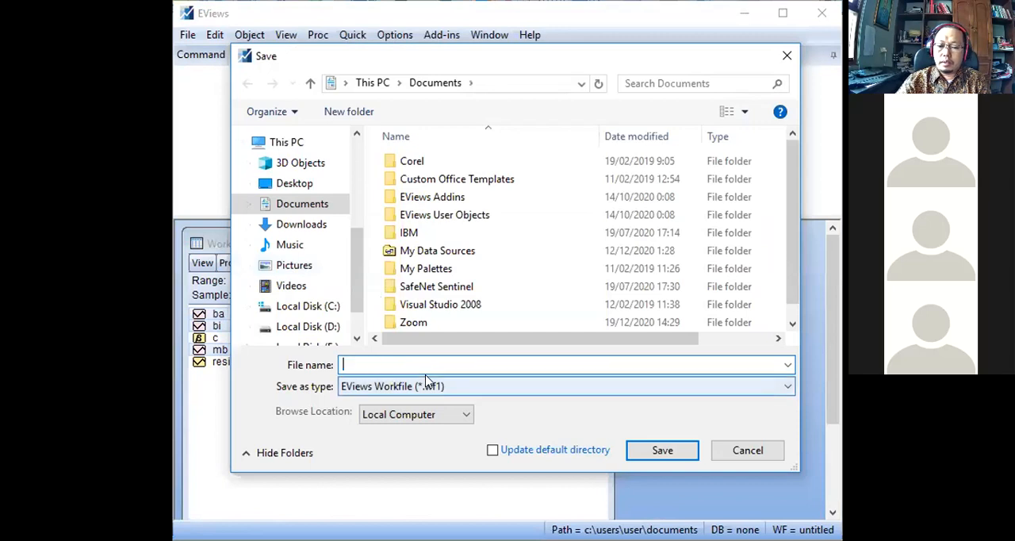
text(DataA)
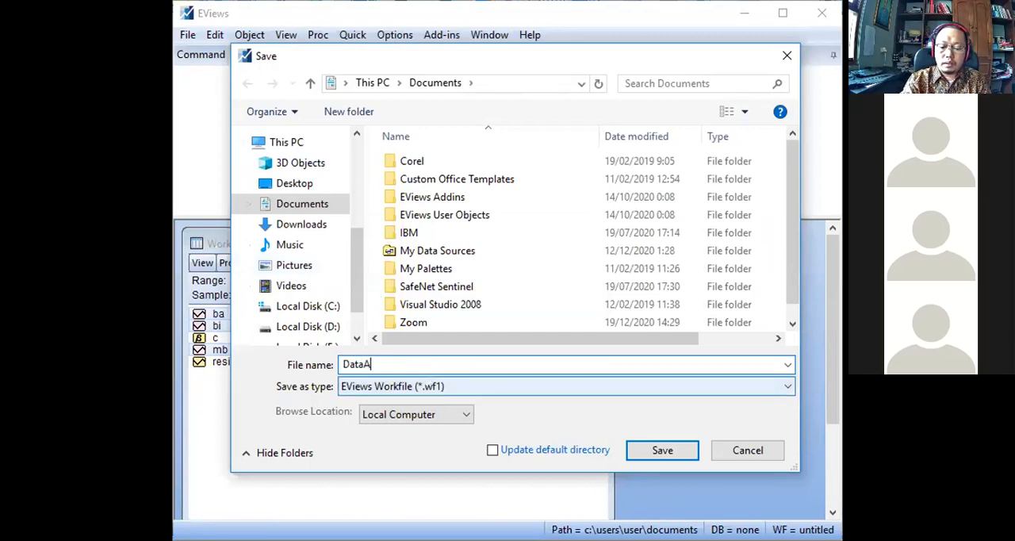
text(fin3)
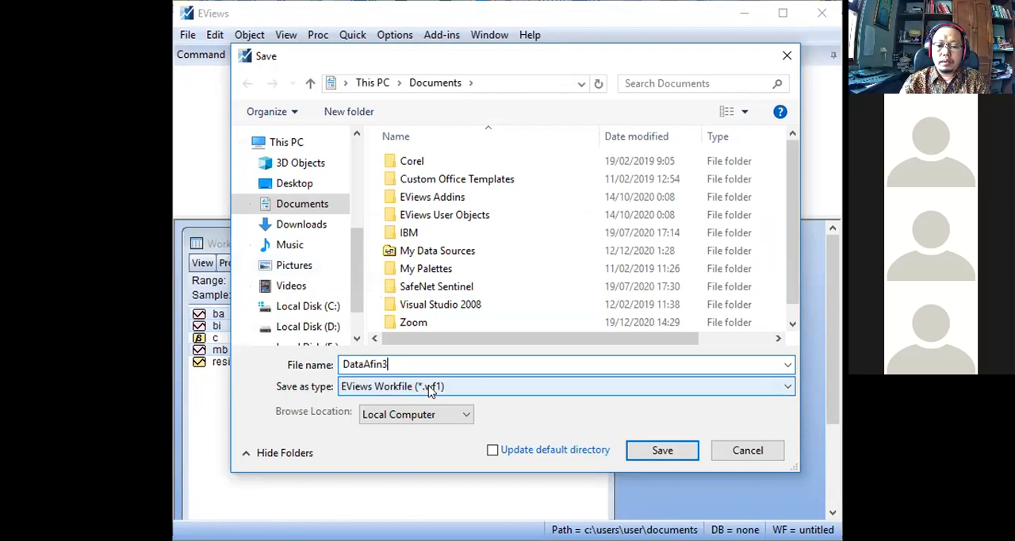
Save the workfile on drive E in the BahanMulang, Skripsi, DataSkripsi_2019_2020_genap folder.
scroll(325, 301, down, 1)
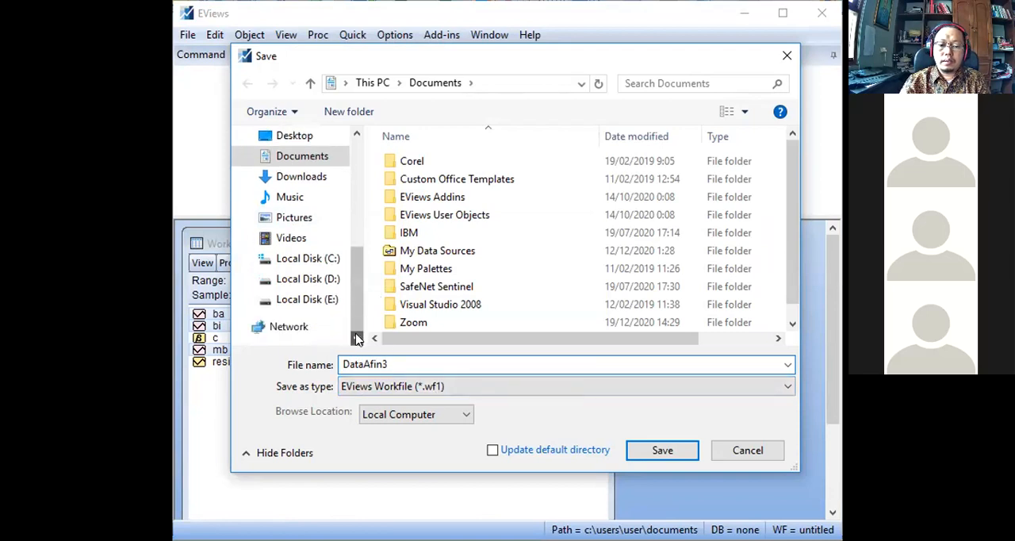
click(326, 302)
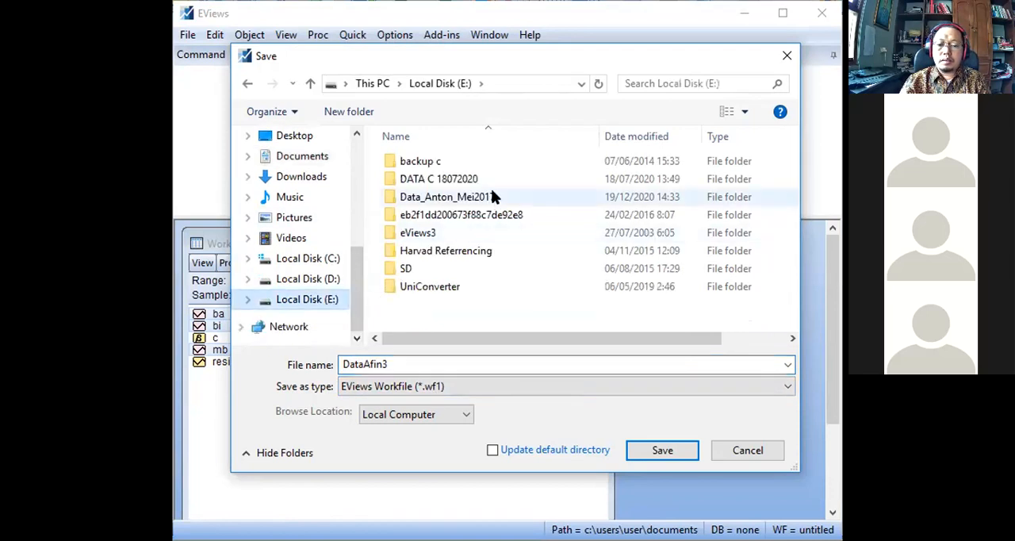
double_click(492, 197)
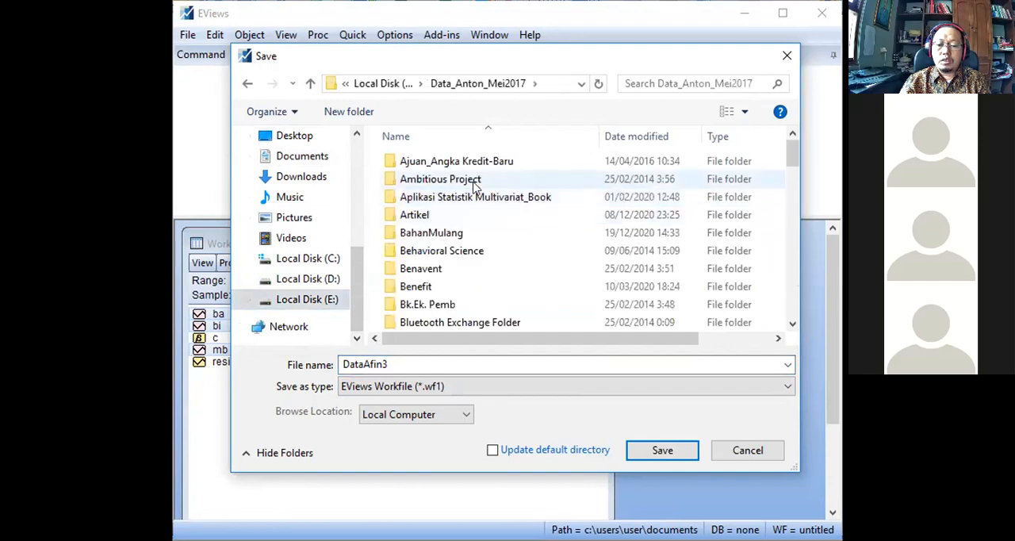
double_click(454, 231)
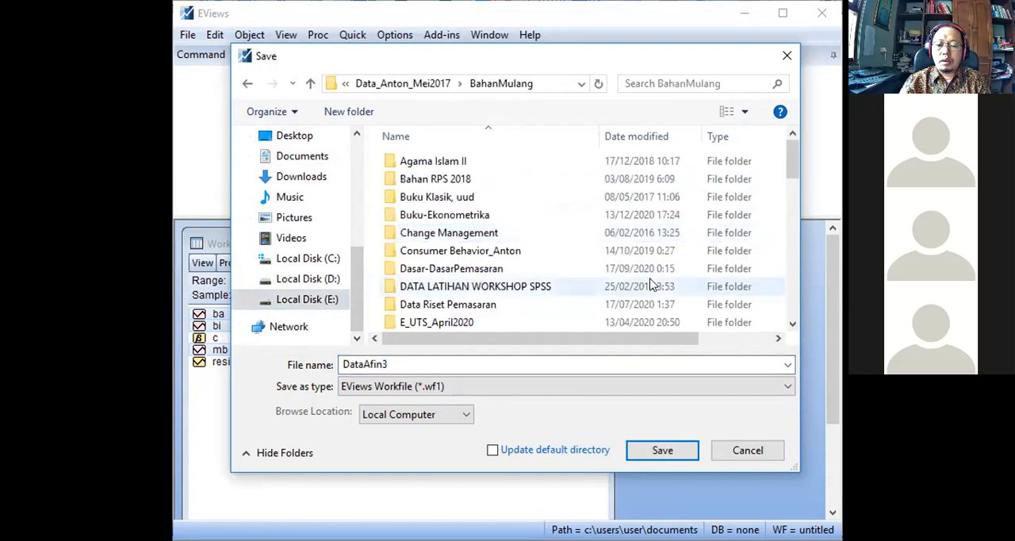
scroll(788, 319, down, 3)
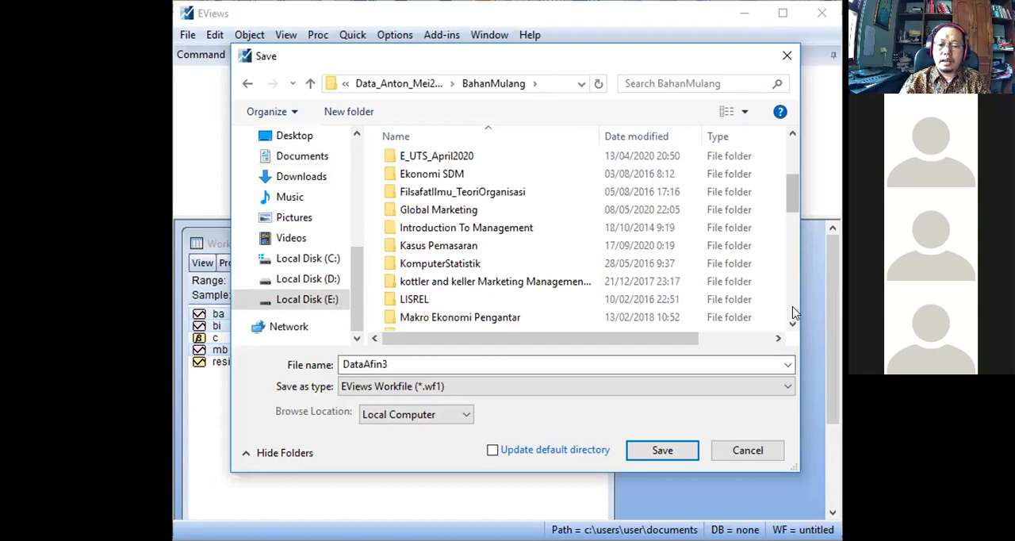
scroll(457, 274, down, 5)
double_click(457, 274)
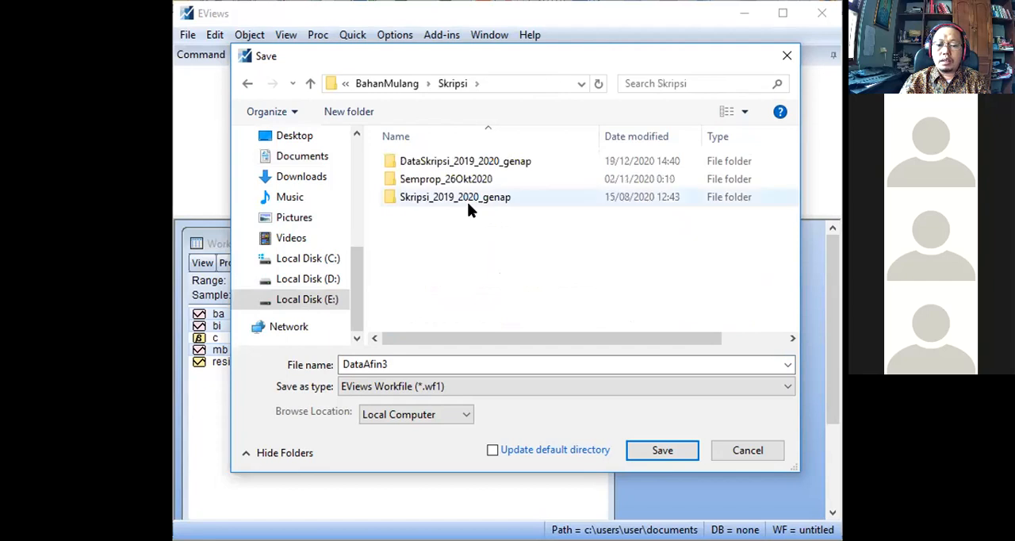
click(498, 162)
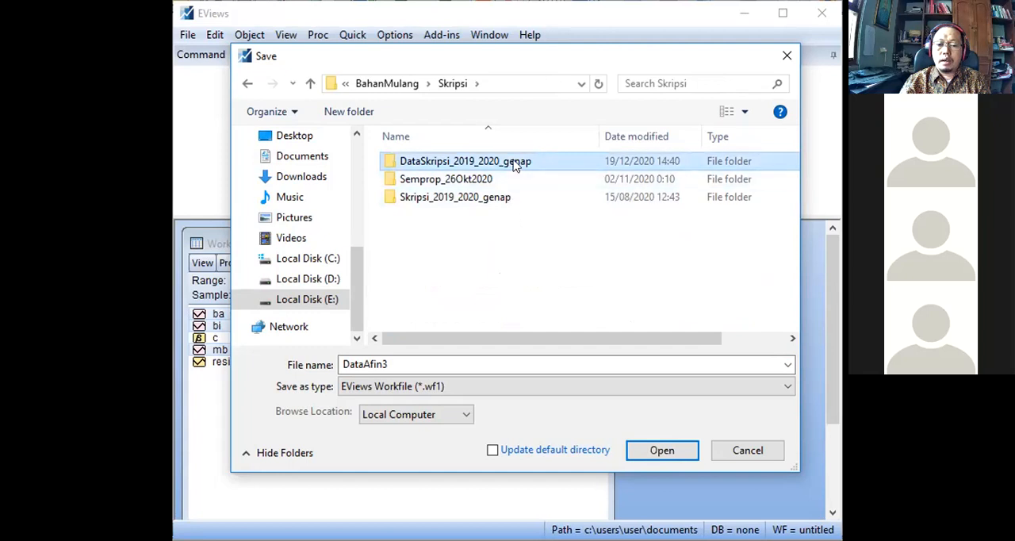
double_click(517, 164)
click(639, 447)
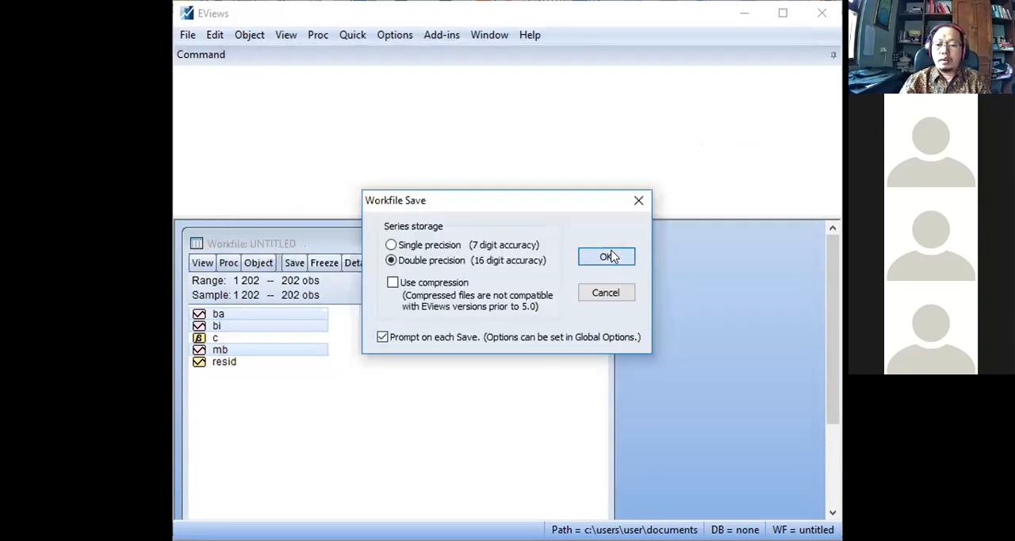
click(607, 256)
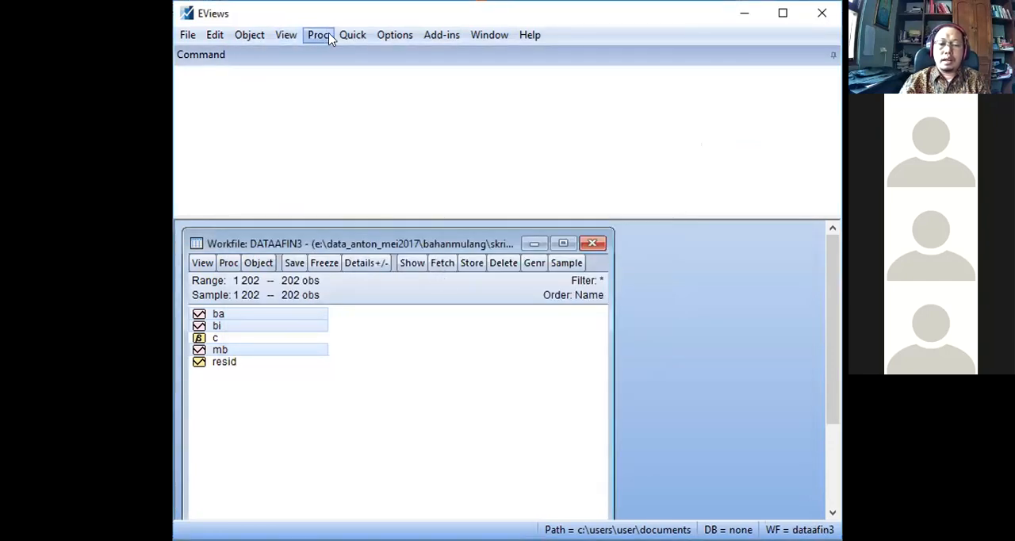
Estimate the equation mb c ba bi by Least Squares on sample 1 202, and reposition its output window to show the full results.
click(349, 34)
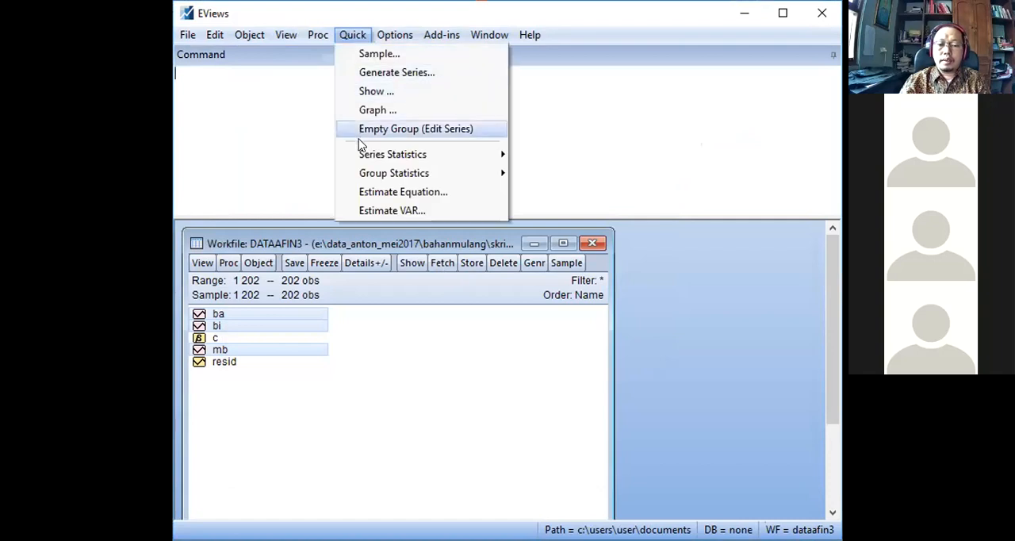
click(370, 191)
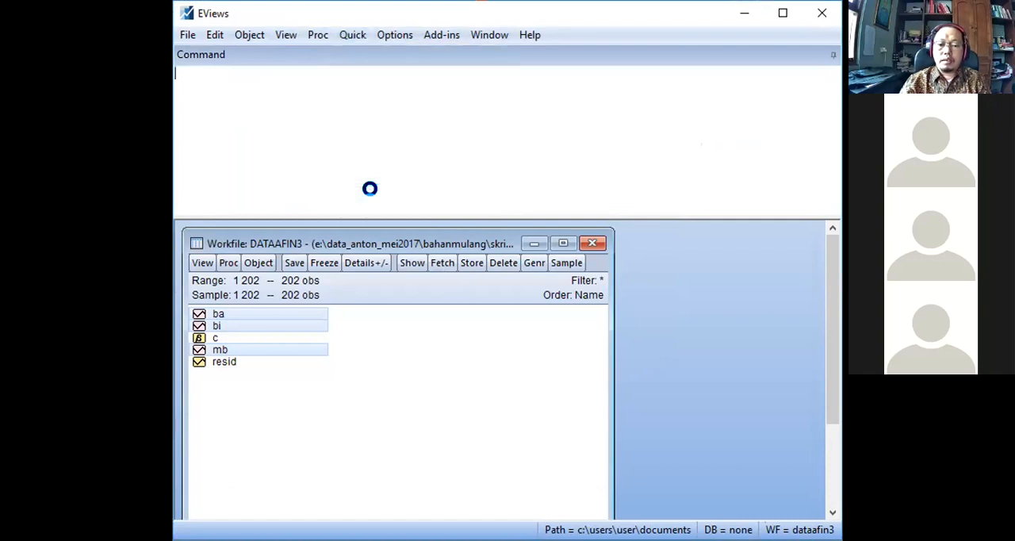
text(m)
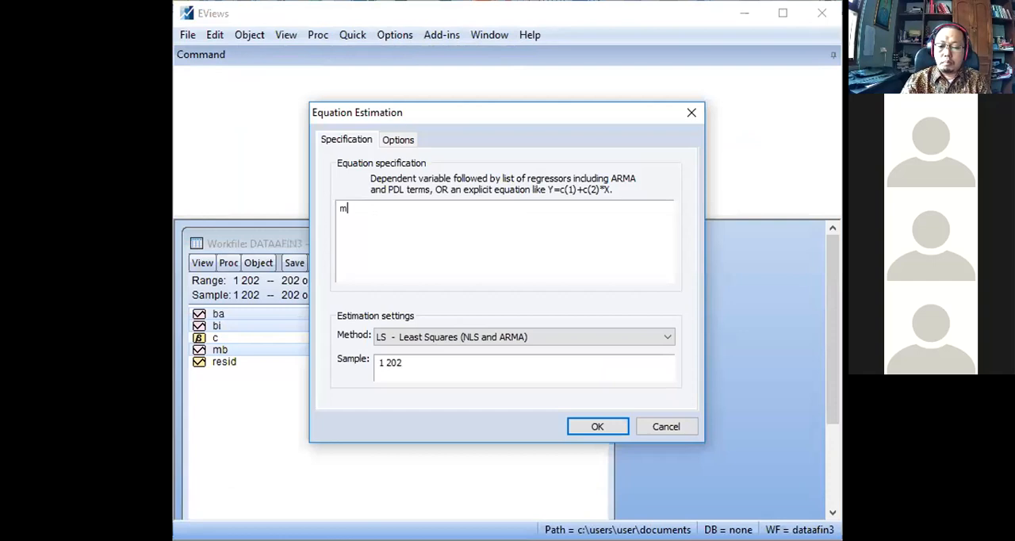
text(b c ba )
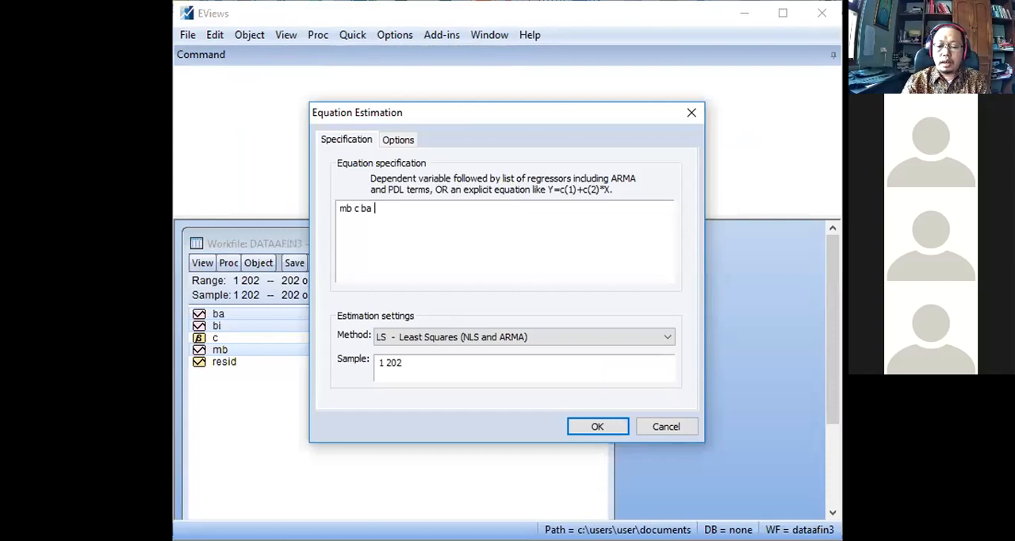
text(bi)
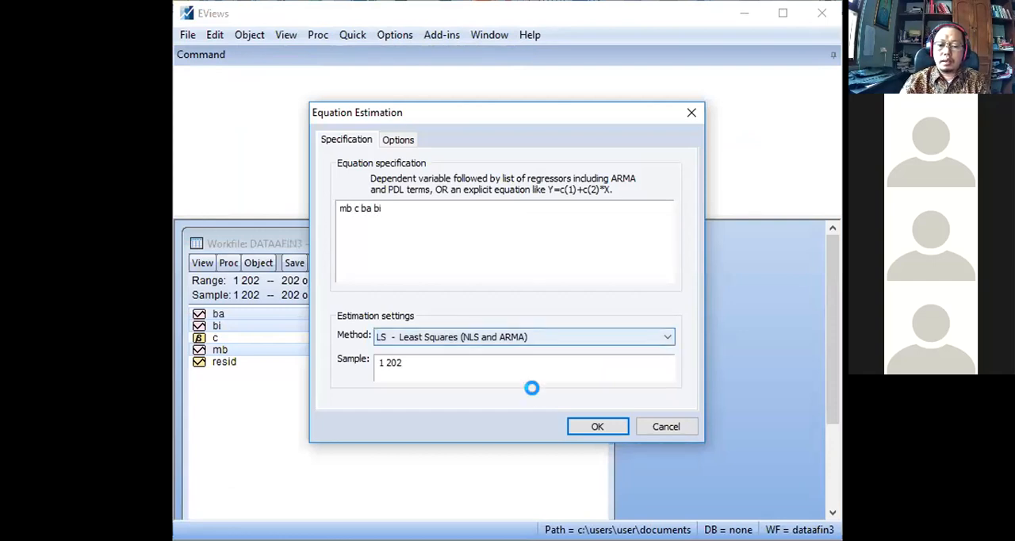
click(595, 426)
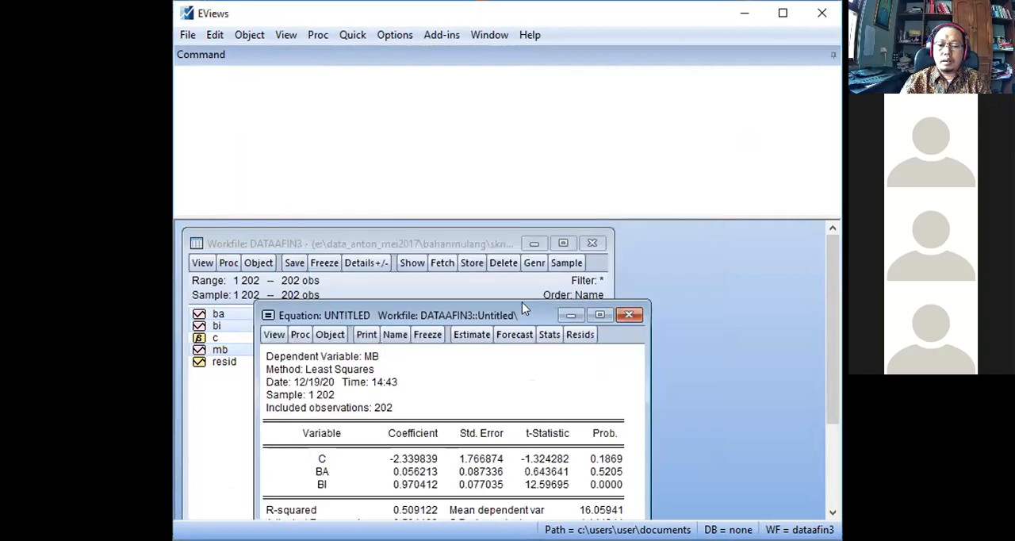
drag(522, 307, 580, 219)
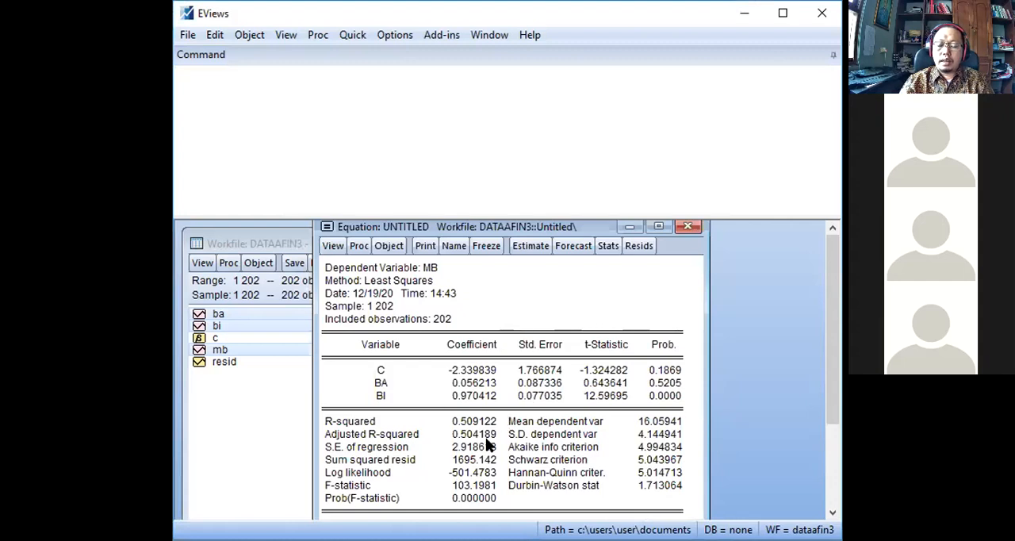
Run the White heteroskedasticity test on the equation's residuals with White cross terms included.
click(333, 247)
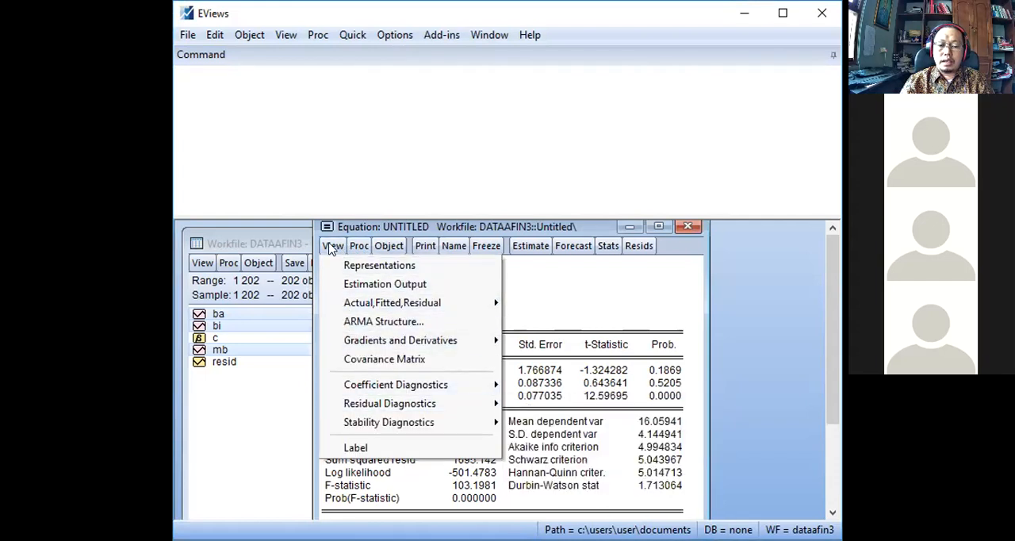
mouse_move(385, 406)
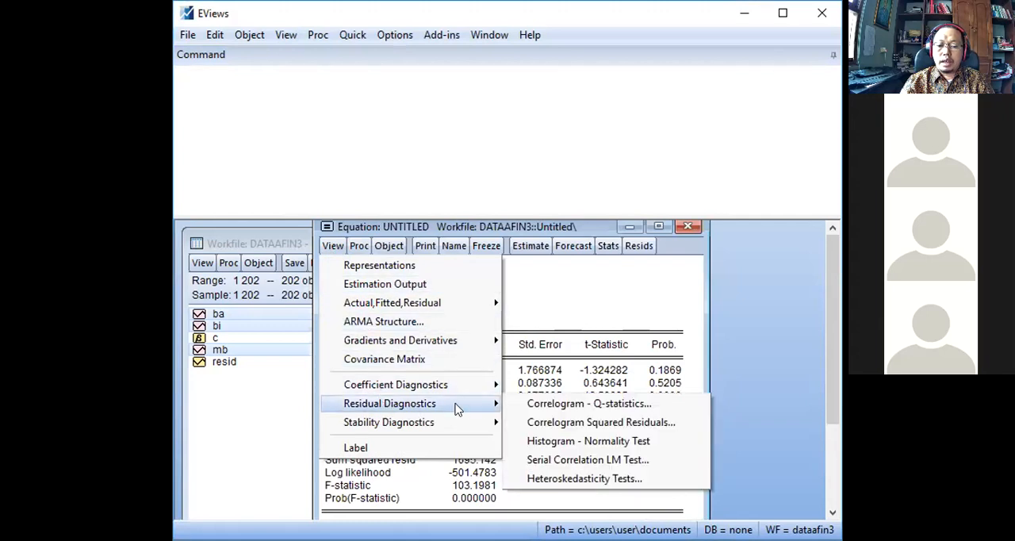
click(566, 480)
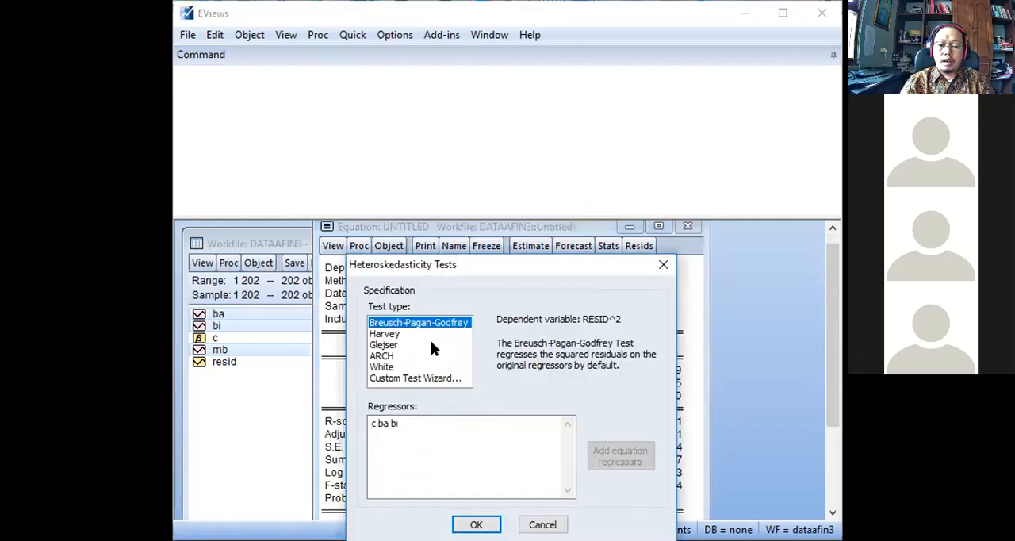
click(388, 368)
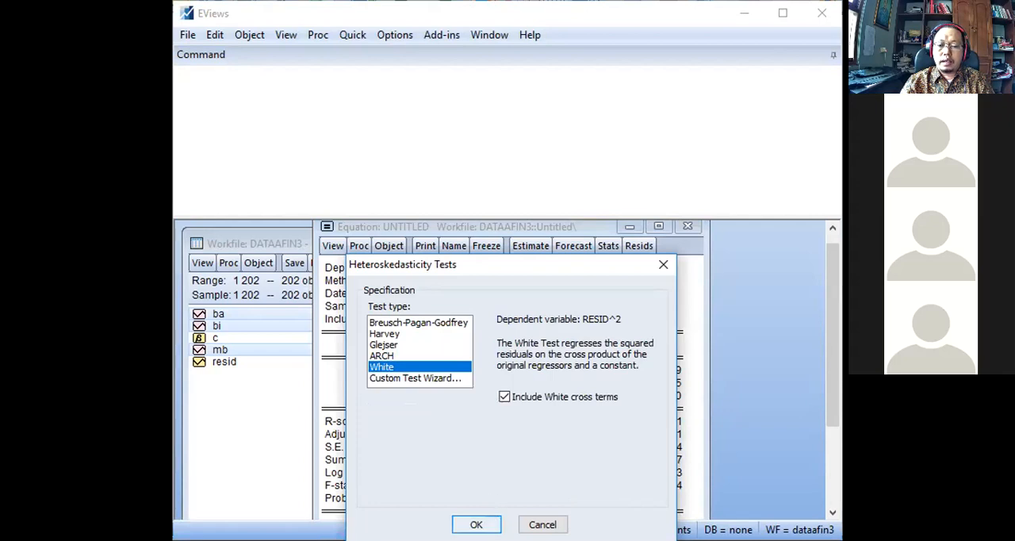
click(475, 524)
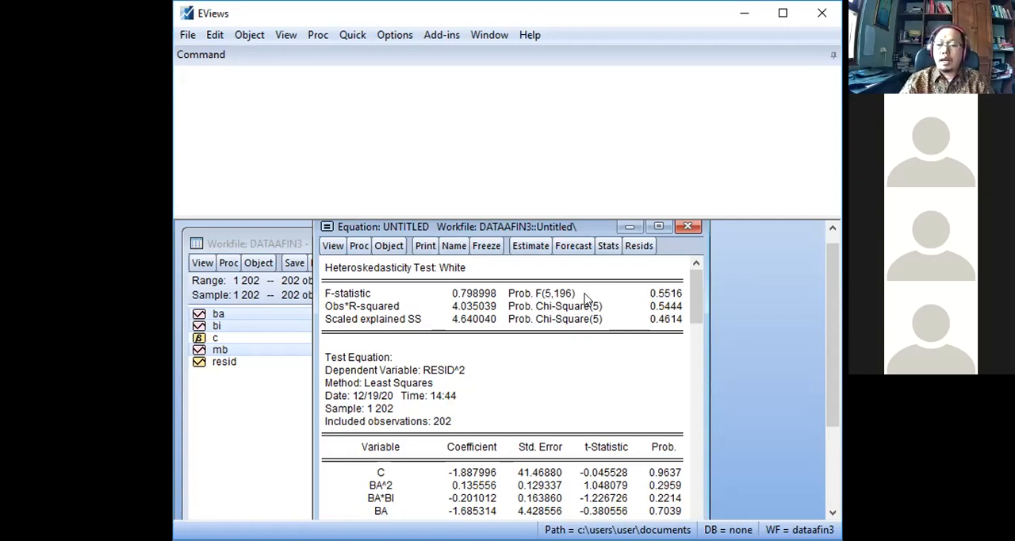
Switch the equation from the White test results back to its estimation output.
click(333, 246)
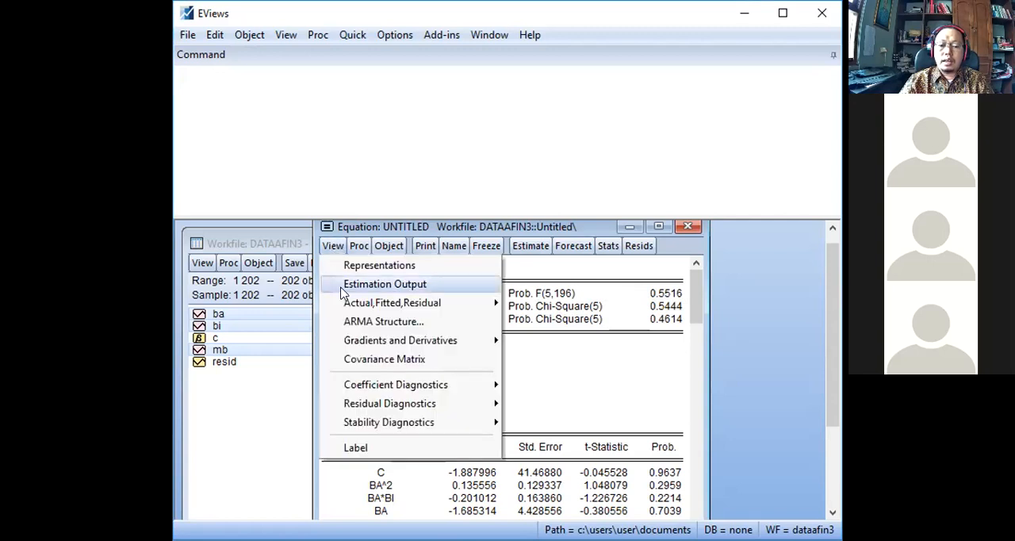
click(616, 368)
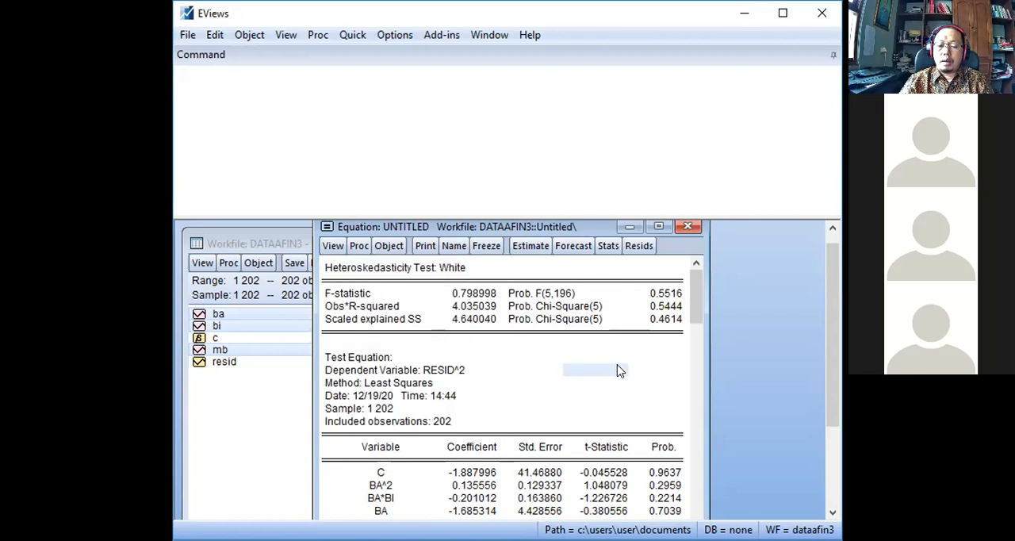
click(333, 247)
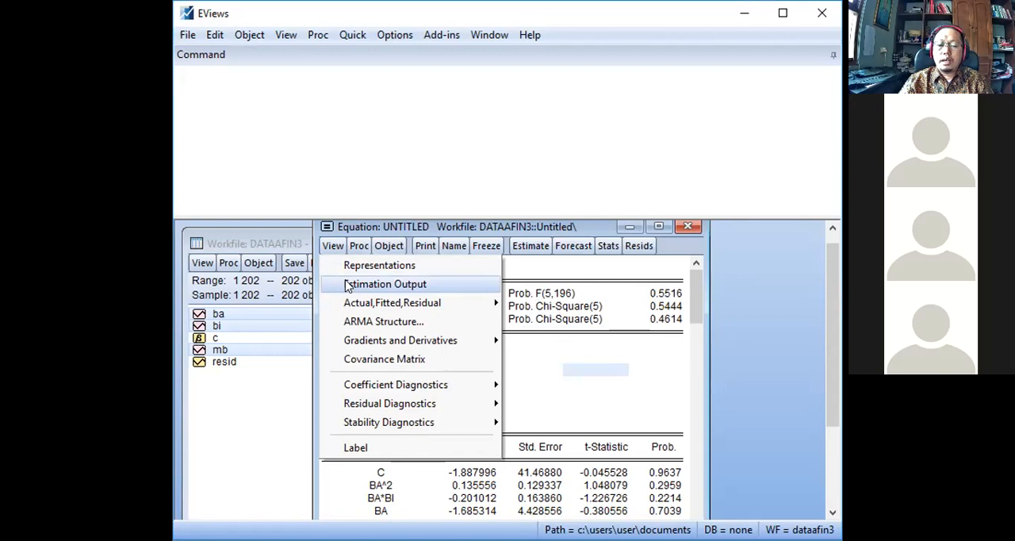
click(347, 286)
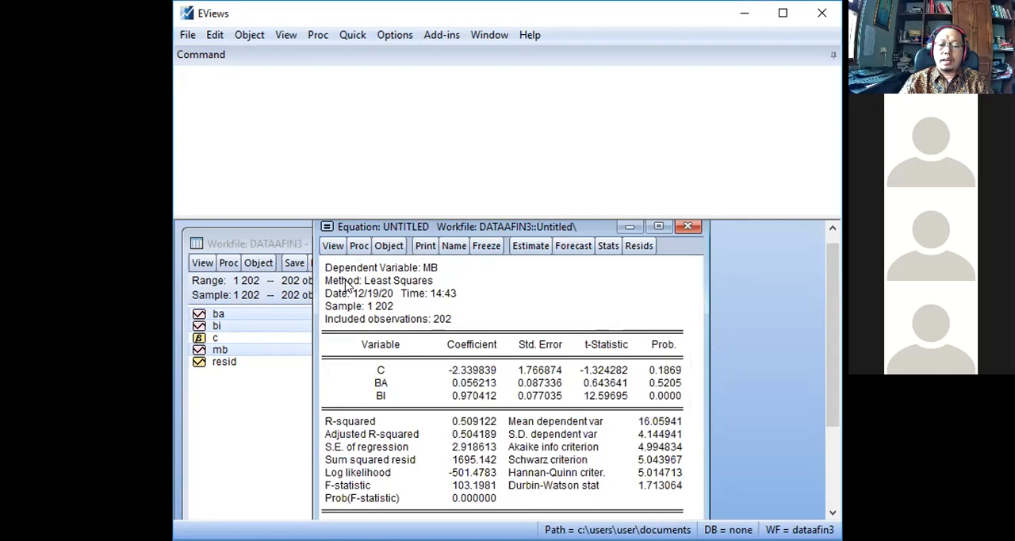